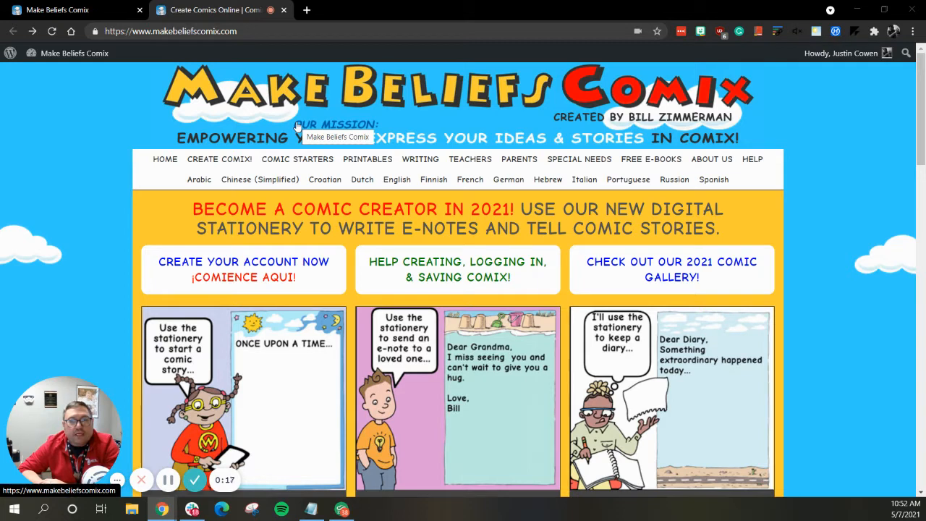
Look over the home page and open the comic creation page.
{"action": "scroll", "coordinate": [396, 373], "scroll_direction": "down", "scroll_amount": 2}
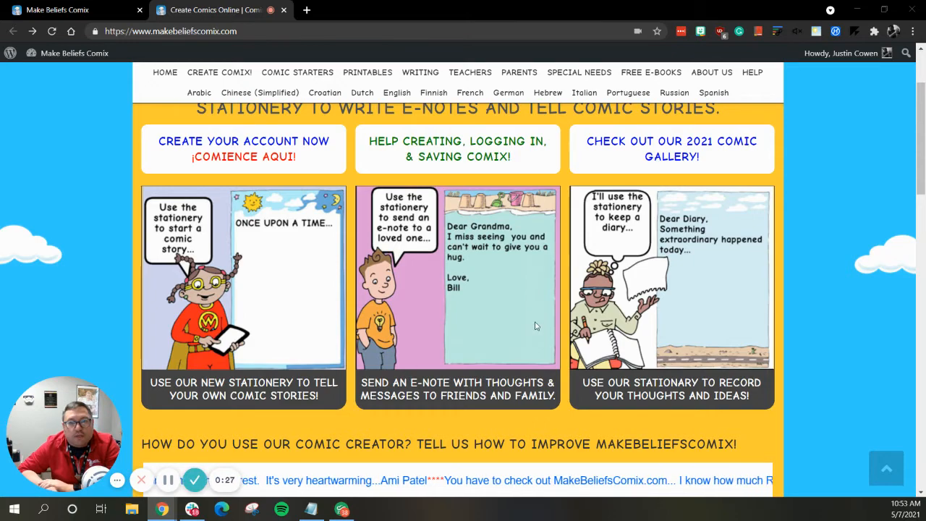
{"action": "scroll", "coordinate": [535, 329], "scroll_direction": "down", "scroll_amount": 3}
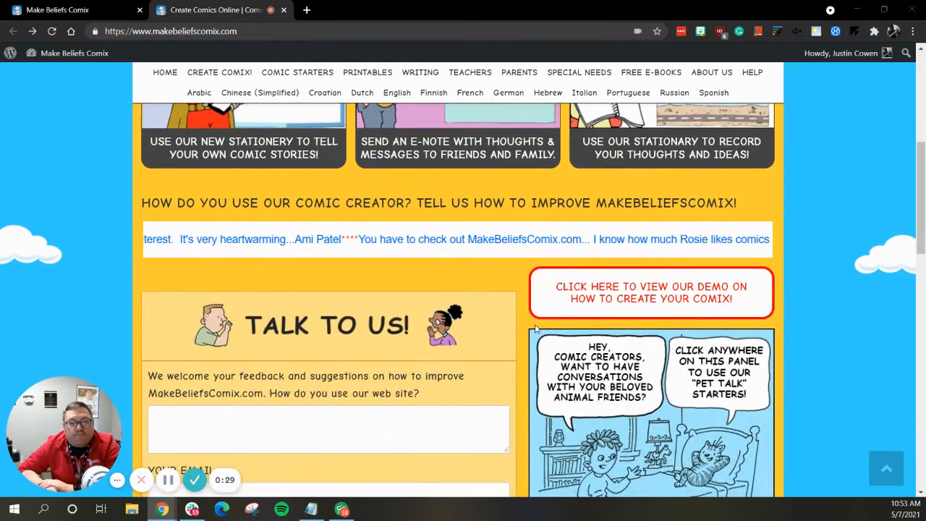
{"action": "scroll", "coordinate": [535, 304], "scroll_direction": "up", "scroll_amount": 5}
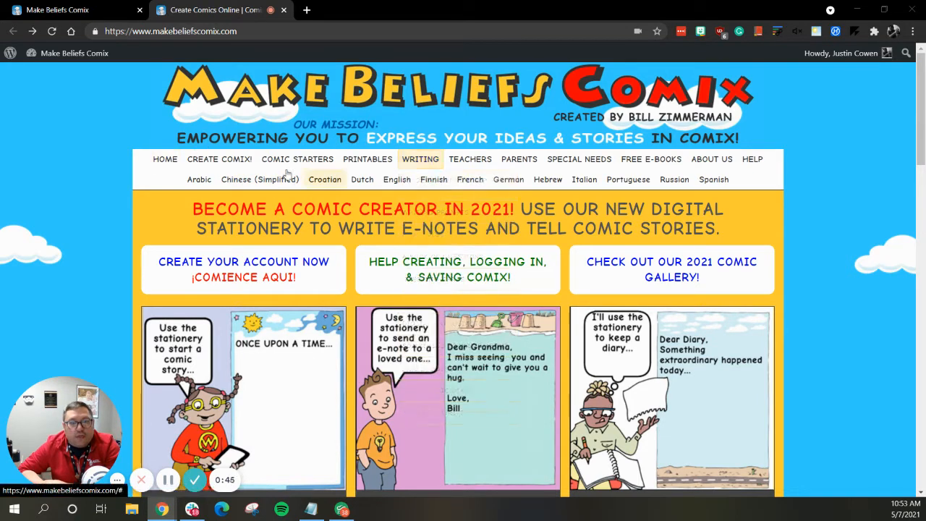
{"action": "left_click", "coordinate": [244, 168]}
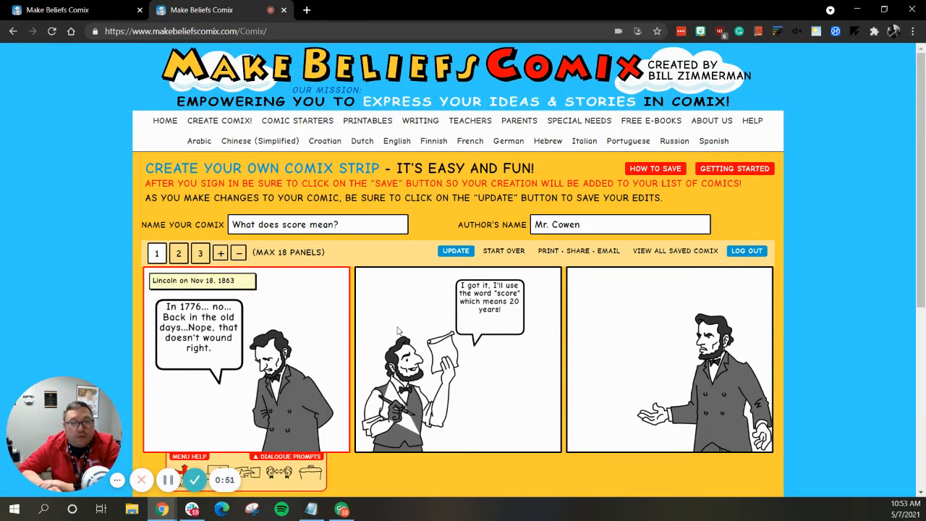
Add the grassy field background with blue sky to the third panel and shift it to cover the panel's full height.
{"action": "scroll", "coordinate": [397, 327], "scroll_direction": "down", "scroll_amount": 1}
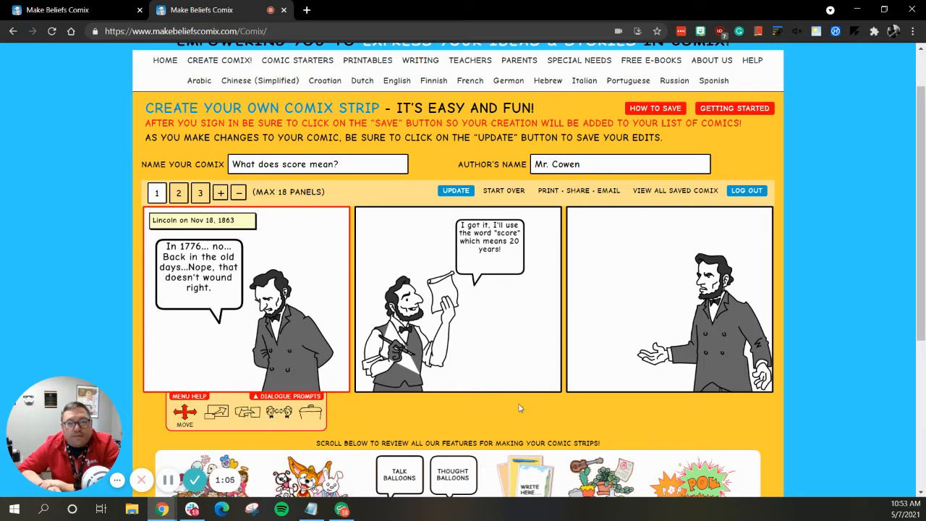
{"action": "scroll", "coordinate": [518, 408], "scroll_direction": "down", "scroll_amount": 1}
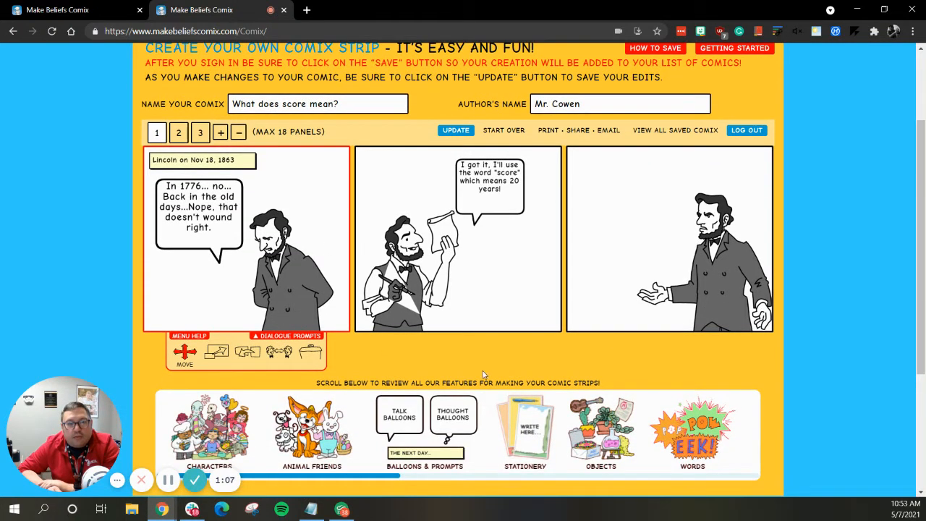
{"action": "scroll", "coordinate": [483, 374], "scroll_direction": "down", "scroll_amount": 2}
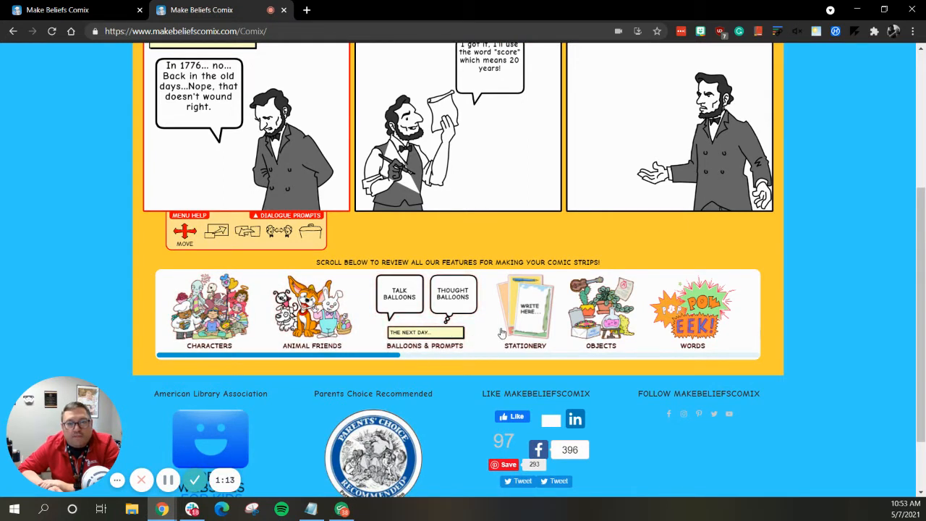
{"action": "mouse_move", "coordinate": [390, 356]}
{"action": "left_mouse_down"}
{"action": "mouse_move", "coordinate": [456, 359]}
{"action": "mouse_move", "coordinate": [363, 362]}
{"action": "mouse_move", "coordinate": [431, 359]}
{"action": "mouse_move", "coordinate": [373, 360]}
{"action": "left_mouse_up"}
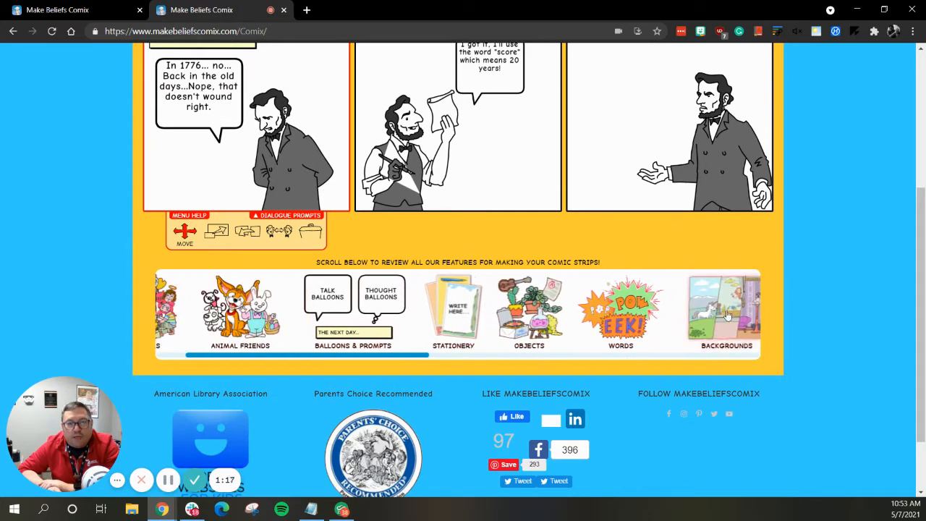
{"action": "scroll", "coordinate": [821, 271], "scroll_direction": "up", "scroll_amount": 2}
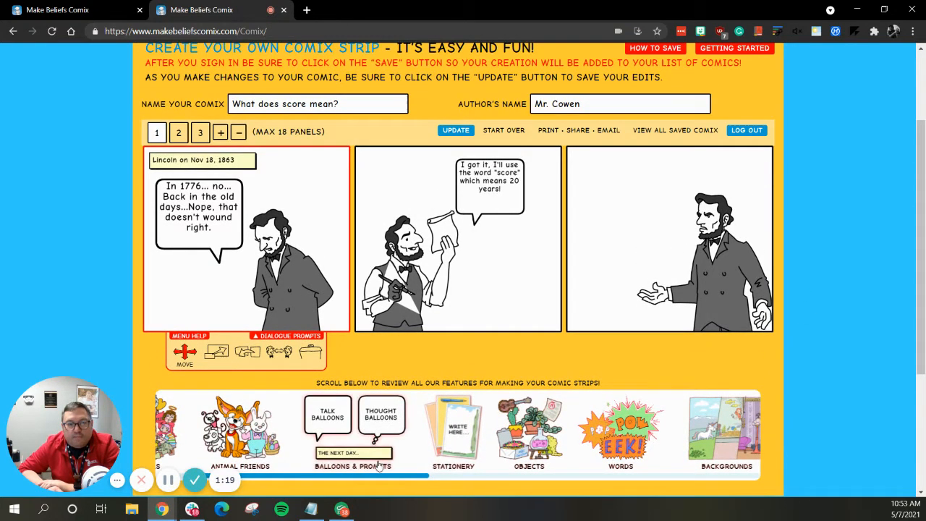
{"action": "left_click", "coordinate": [698, 439]}
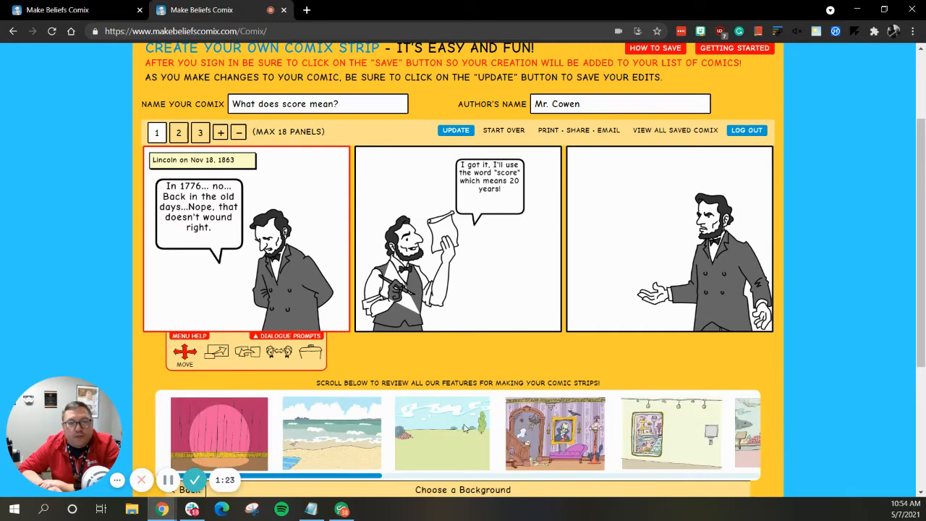
{"action": "scroll", "coordinate": [504, 413], "scroll_direction": "right", "scroll_amount": 1}
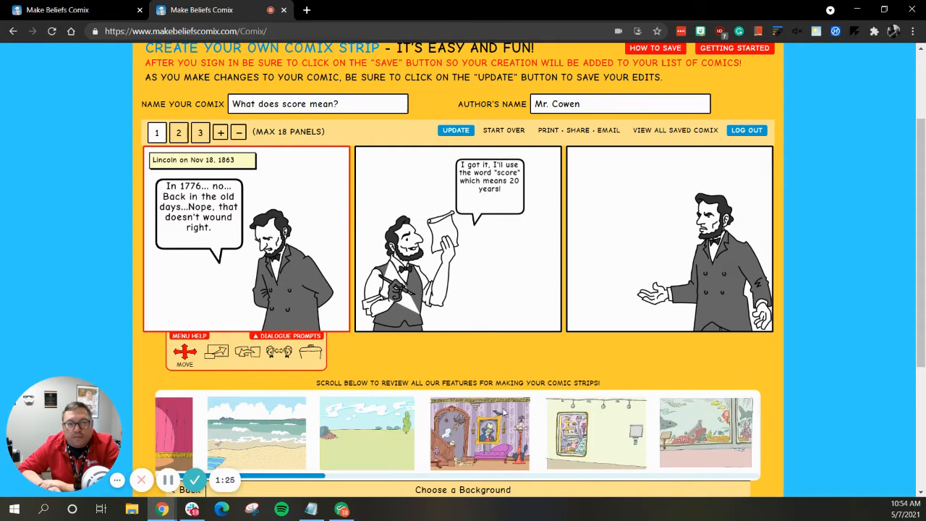
{"action": "left_click", "coordinate": [608, 271]}
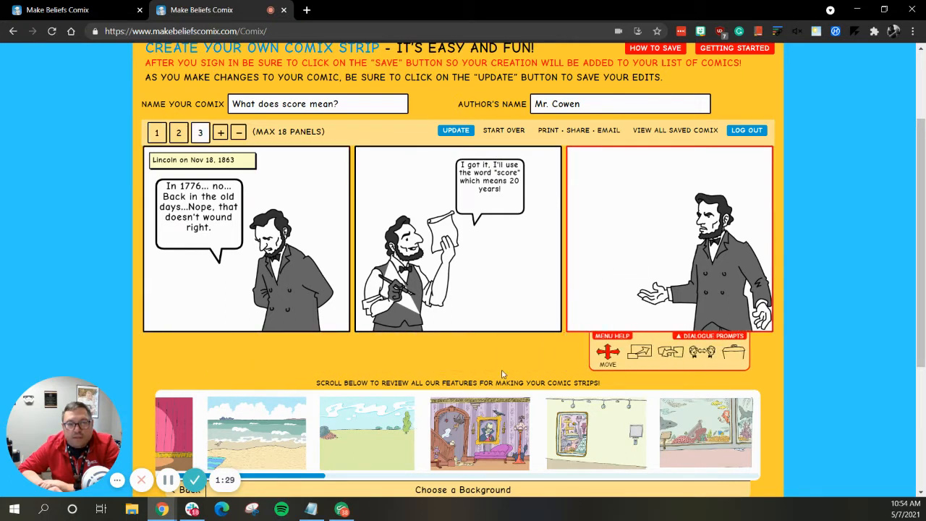
{"action": "left_click", "coordinate": [397, 417]}
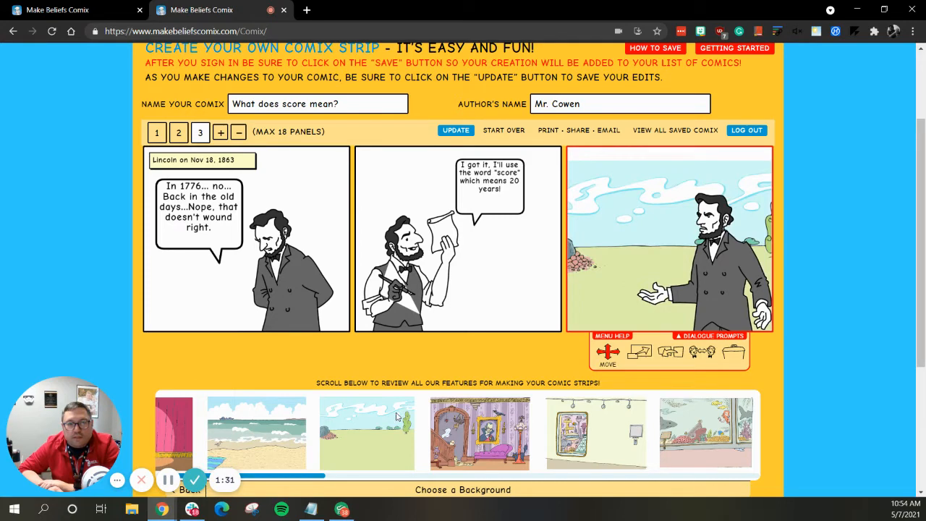
{"action": "left_click_drag", "start_coordinate": [646, 261], "coordinate": [633, 237]}
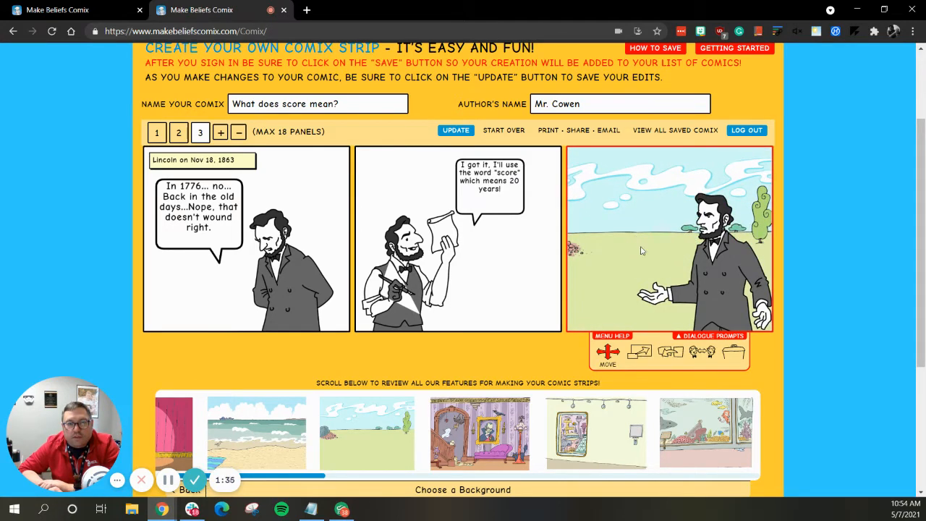
Scale the third panel's field background up slightly and move it down a little behind Lincoln.
{"action": "left_click", "coordinate": [633, 352]}
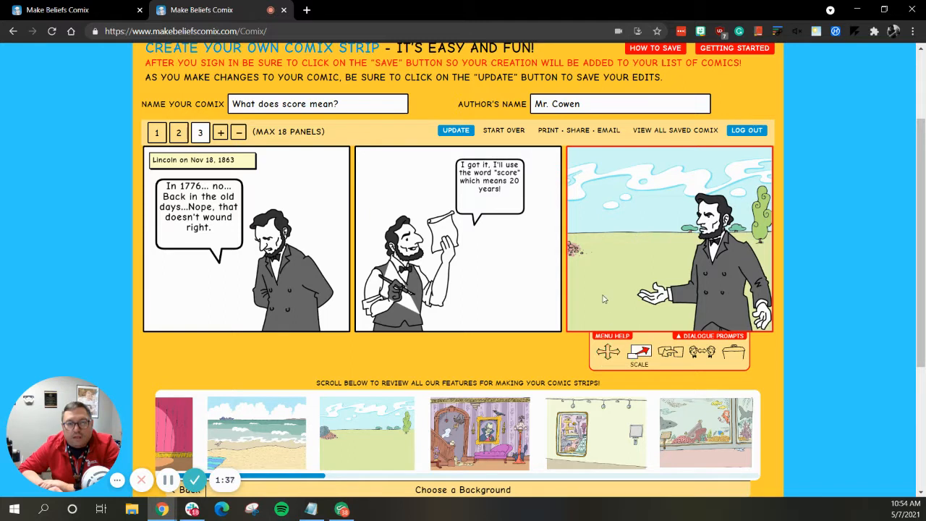
{"action": "left_click", "coordinate": [604, 299]}
{"action": "left_click_drag", "start_coordinate": [635, 367], "coordinate": [644, 368]}
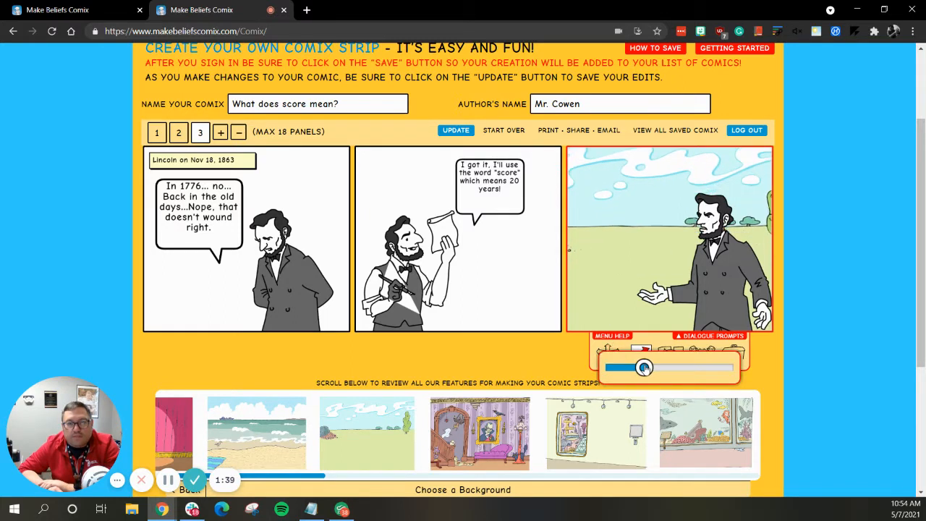
{"action": "left_click", "coordinate": [609, 350]}
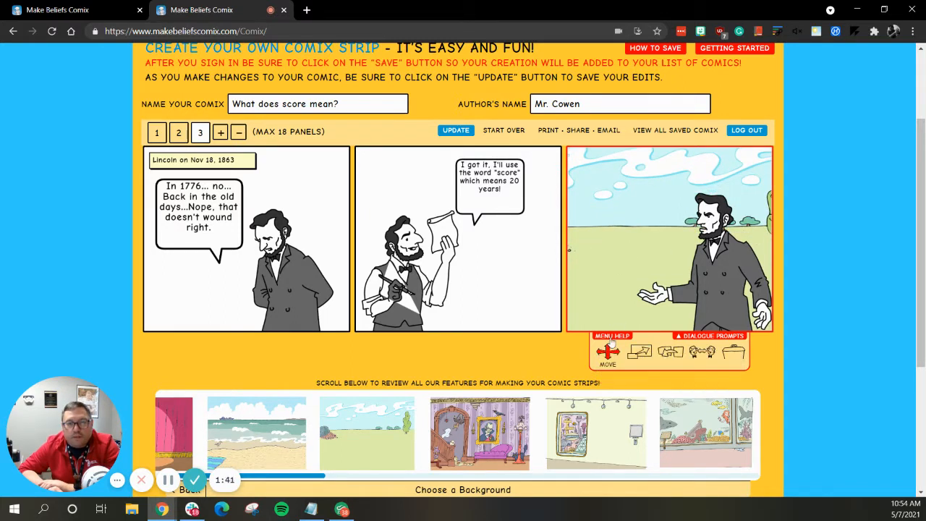
{"action": "left_click_drag", "start_coordinate": [629, 254], "coordinate": [626, 274]}
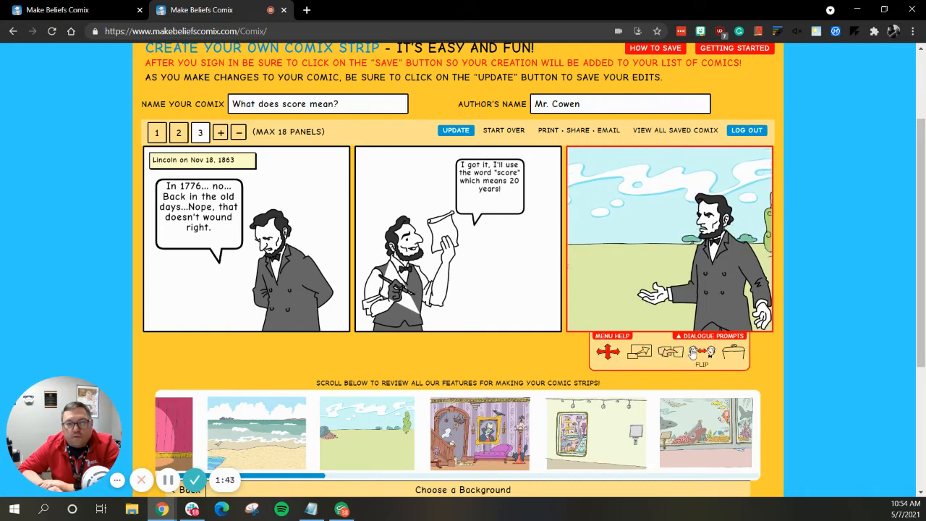
Flip the third panel's background horizontally and shift it so the whole tall tree stands near the panel's left edge.
{"action": "left_click", "coordinate": [693, 353]}
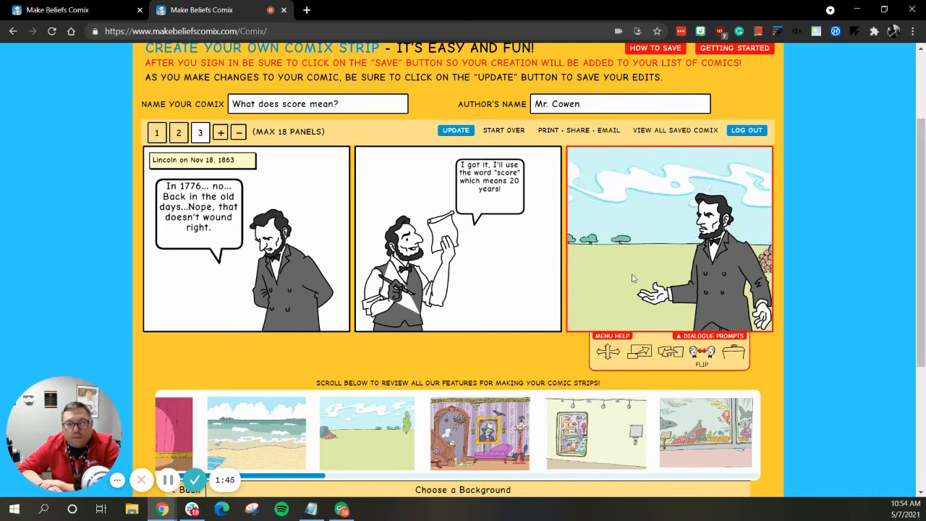
{"action": "left_click", "coordinate": [693, 352]}
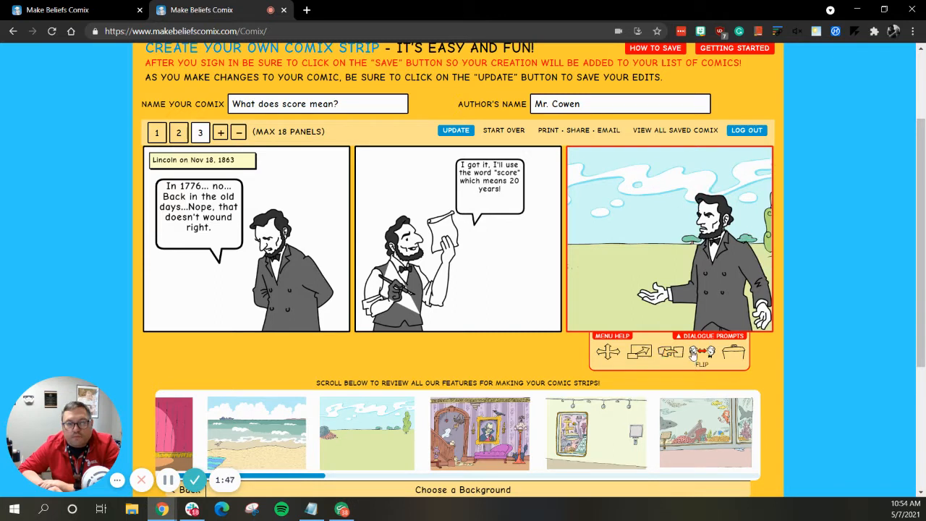
{"action": "left_click", "coordinate": [693, 352]}
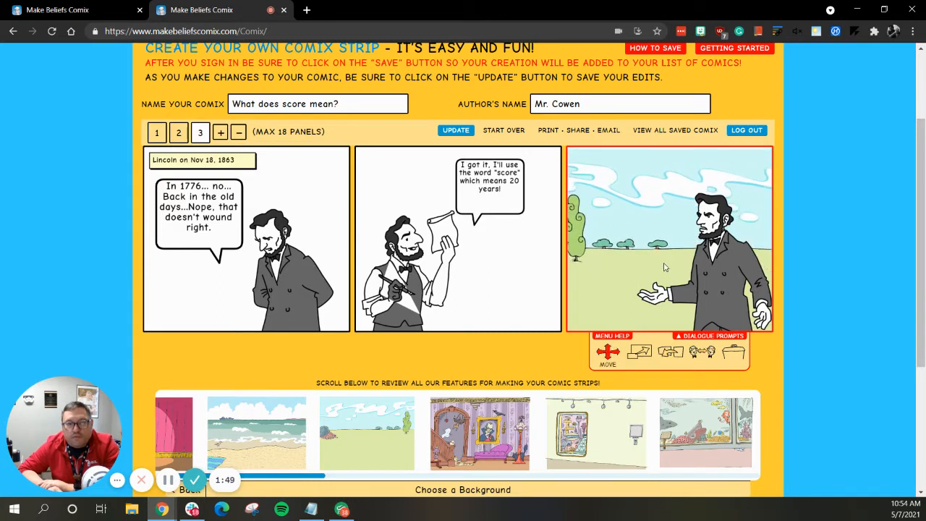
{"action": "left_click_drag", "start_coordinate": [681, 267], "coordinate": [679, 266]}
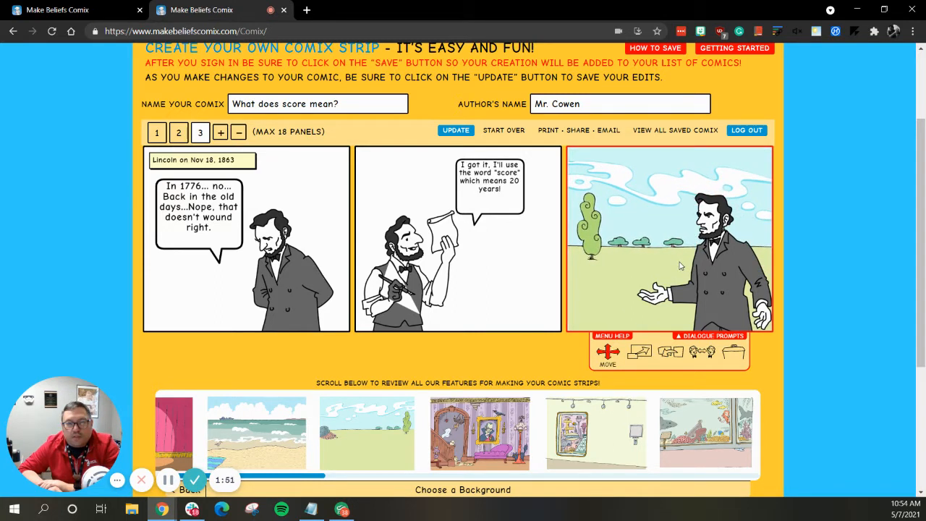
Add the brown wooden desk object to the third panel and move it down in front of Lincoln.
{"action": "scroll", "coordinate": [308, 337], "scroll_direction": "down", "scroll_amount": 3}
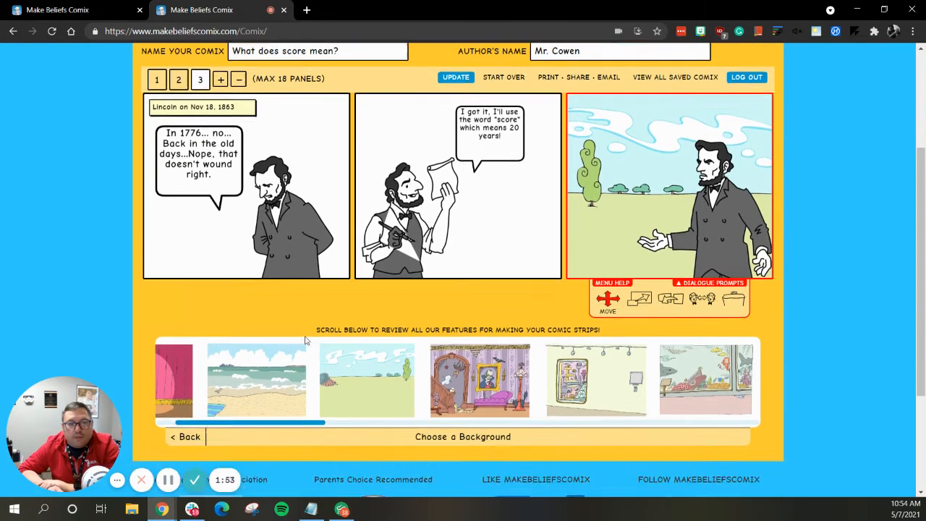
{"action": "left_click", "coordinate": [210, 372]}
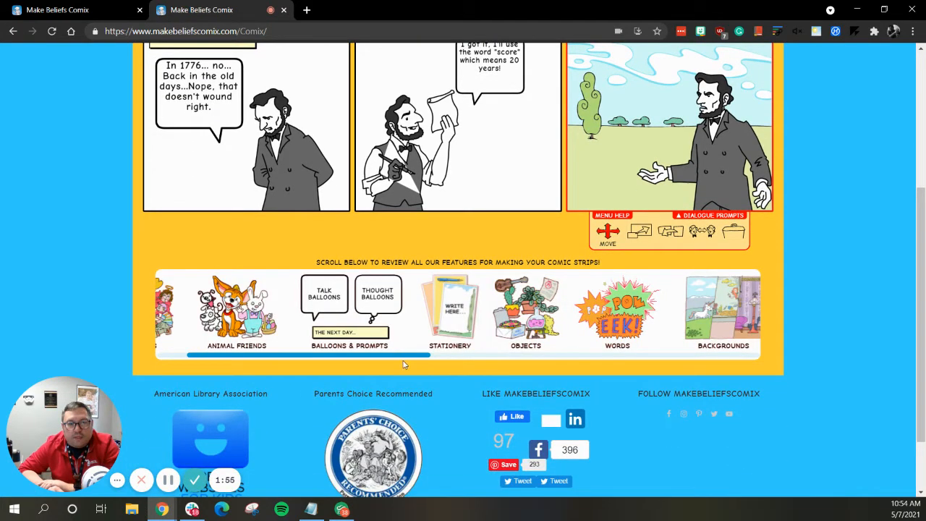
{"action": "left_click", "coordinate": [524, 309]}
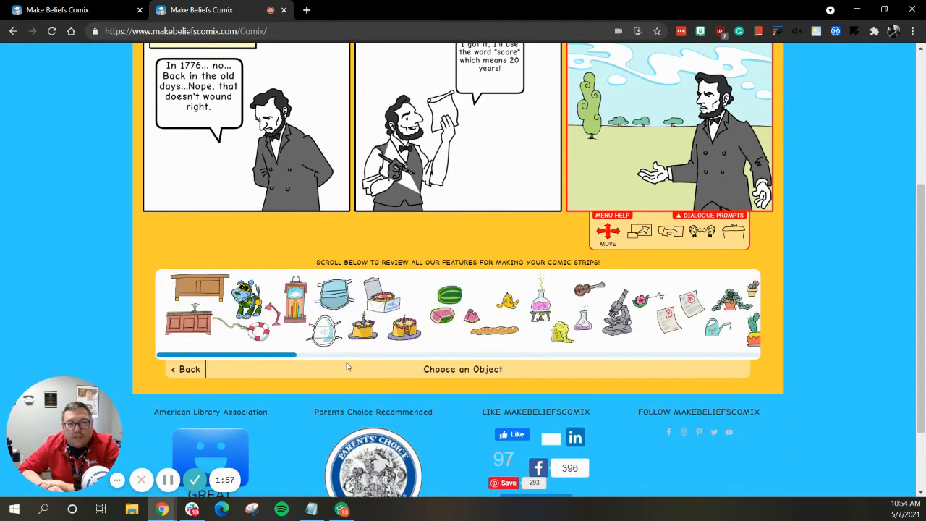
{"action": "left_click", "coordinate": [213, 296]}
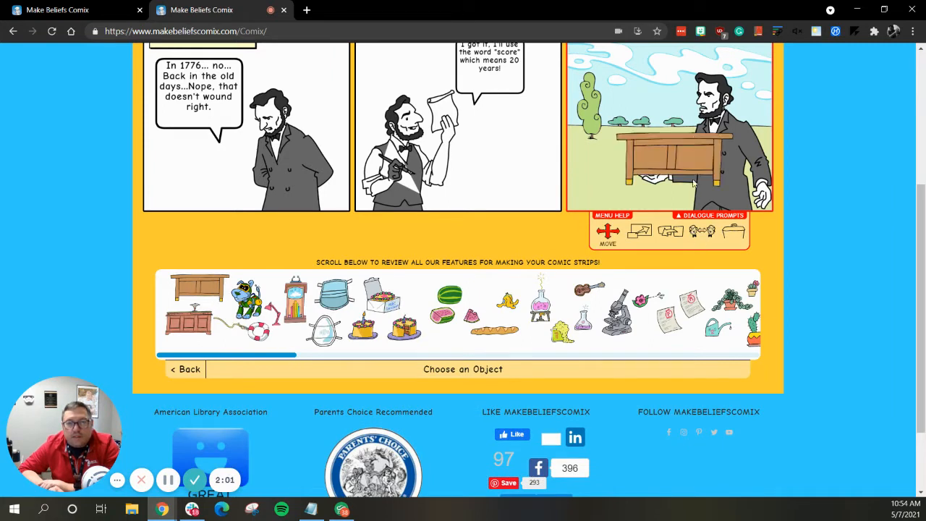
{"action": "left_click_drag", "start_coordinate": [695, 173], "coordinate": [715, 193]}
Enlarge the desk and move it to the panel's lower right corner so Lincoln stands behind it like a podium.
{"action": "double_click", "coordinate": [639, 243]}
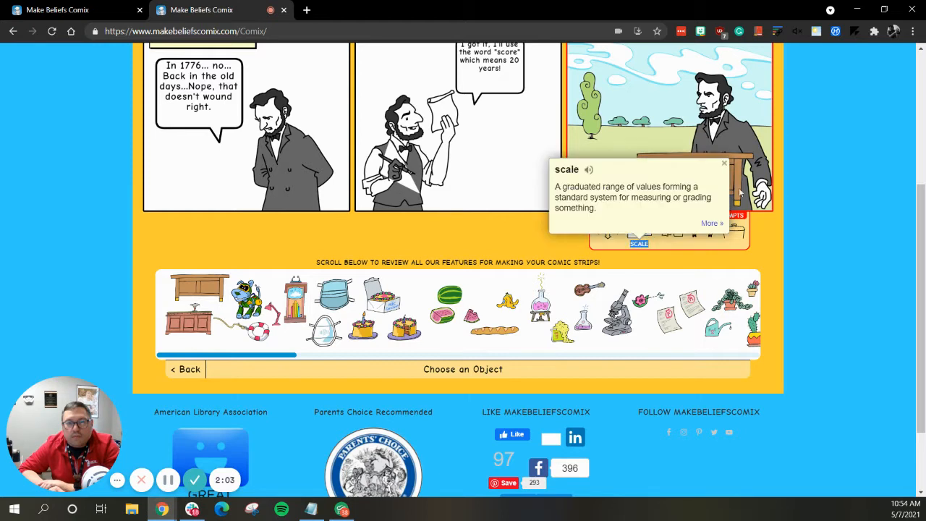
{"action": "left_click", "coordinate": [726, 179]}
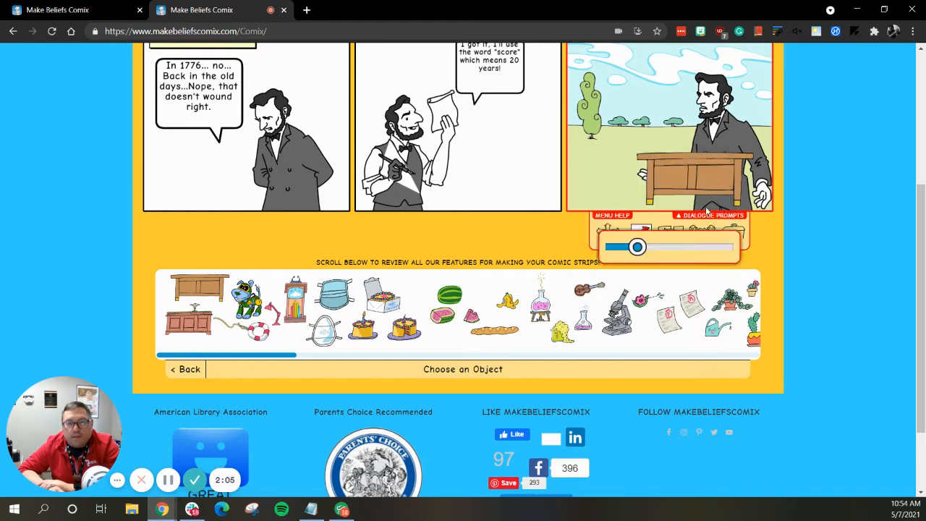
{"action": "left_click_drag", "start_coordinate": [637, 247], "coordinate": [663, 247]}
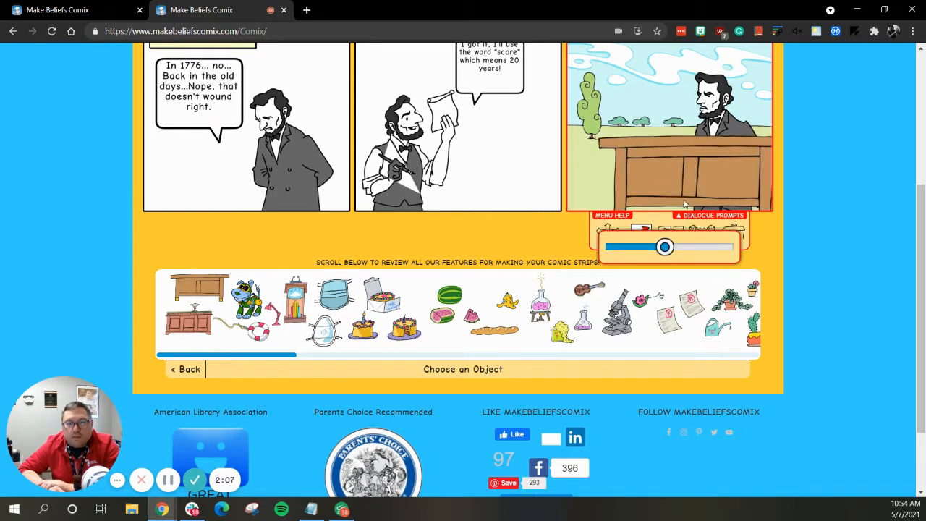
{"action": "left_click", "coordinate": [610, 229]}
{"action": "left_click_drag", "start_coordinate": [687, 182], "coordinate": [726, 207]}
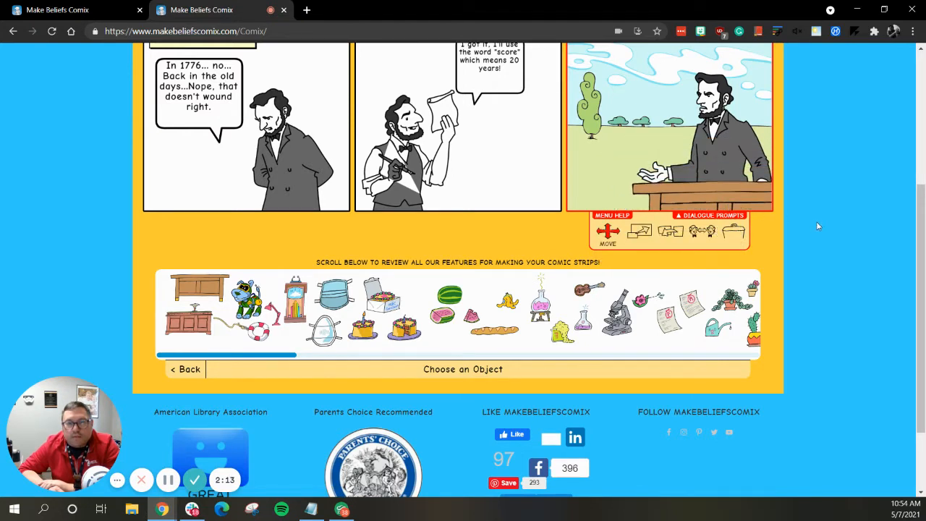
Add a medium talk balloon with its tail toward the right to the third panel and place it beside Lincoln's head.
{"action": "scroll", "coordinate": [819, 275], "scroll_direction": "up", "scroll_amount": 3}
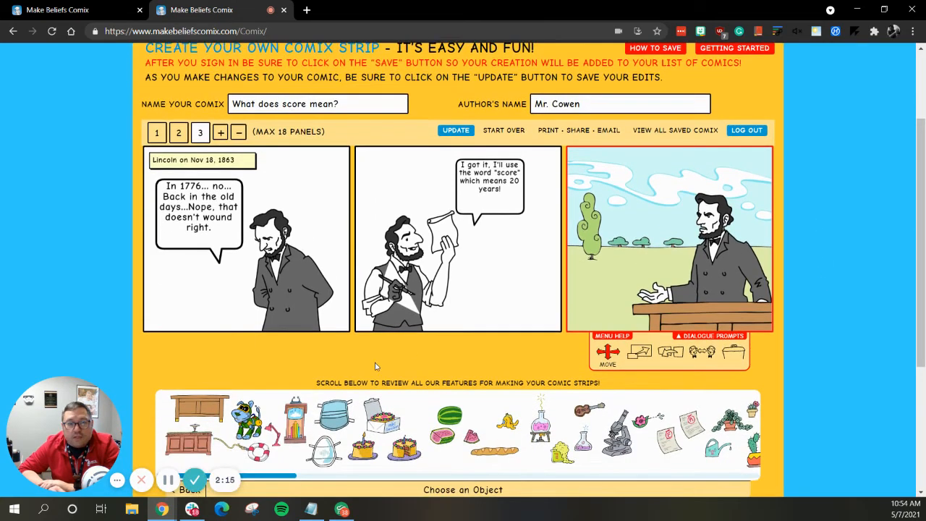
{"action": "scroll", "coordinate": [313, 353], "scroll_direction": "down", "scroll_amount": 1}
{"action": "left_click", "coordinate": [188, 431]}
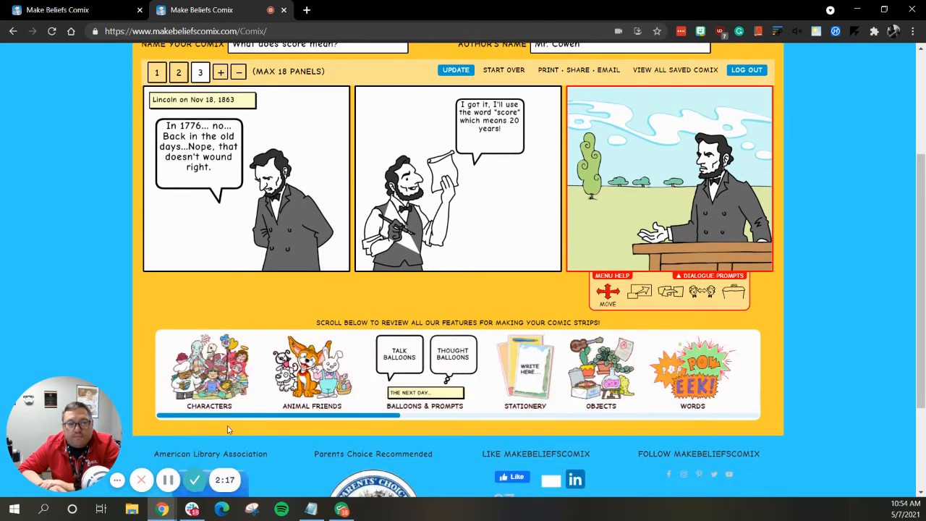
{"action": "left_click", "coordinate": [428, 360]}
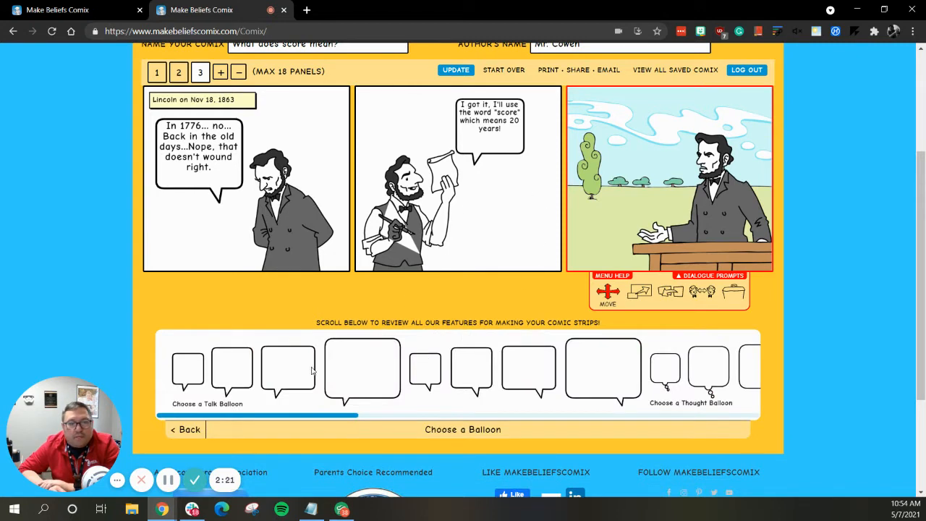
{"action": "left_click_drag", "start_coordinate": [338, 419], "coordinate": [371, 419]}
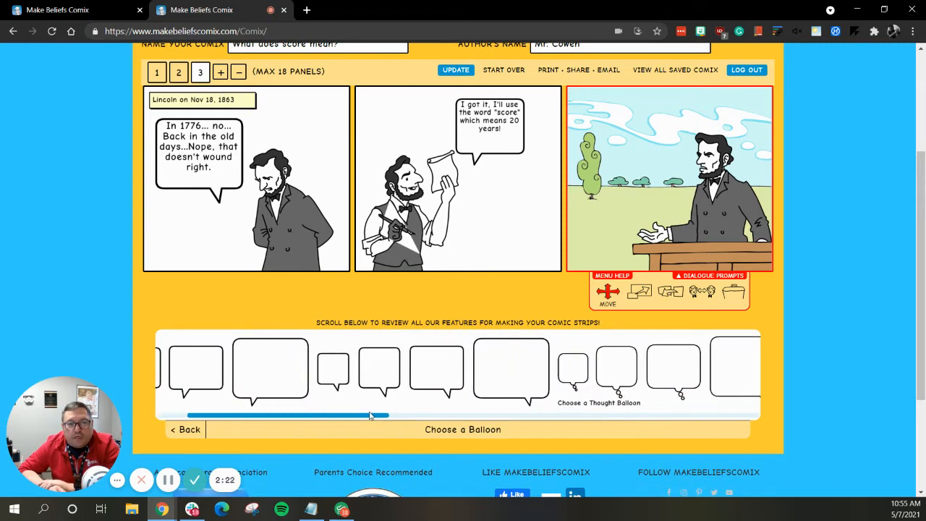
{"action": "left_click", "coordinate": [369, 370]}
{"action": "left_click_drag", "start_coordinate": [658, 243], "coordinate": [656, 145]}
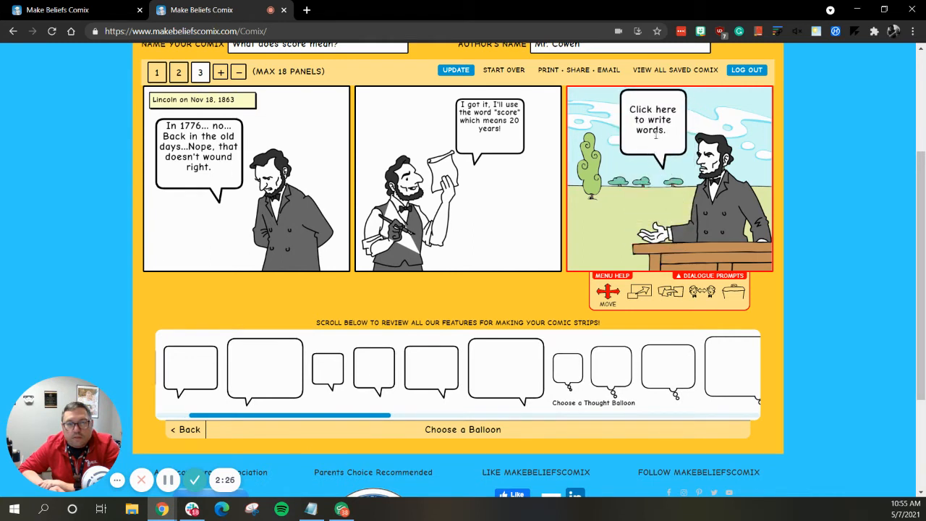
Write "Four score and seven years ago." in the third panel's talk balloon.
{"action": "left_click", "coordinate": [656, 133]}
{"action": "type", "text": "Four "}
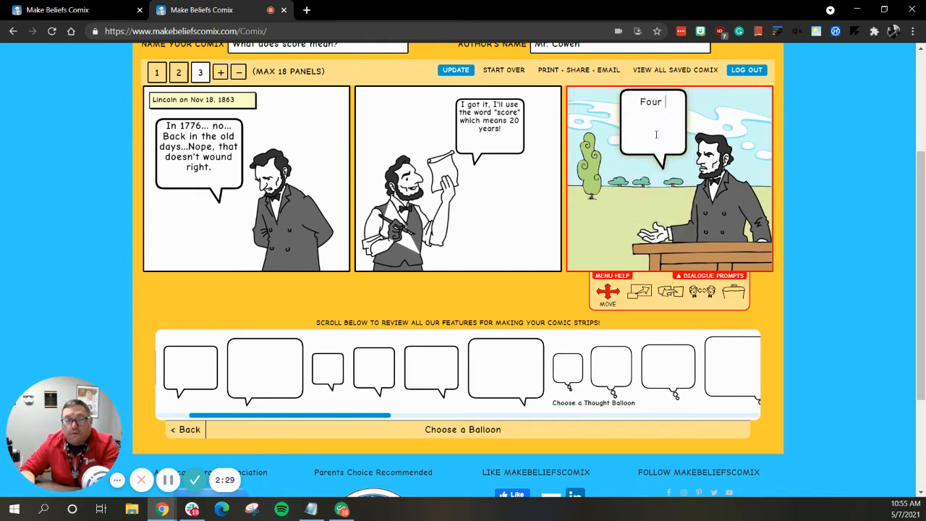
{"action": "type", "text": "score and seve"}
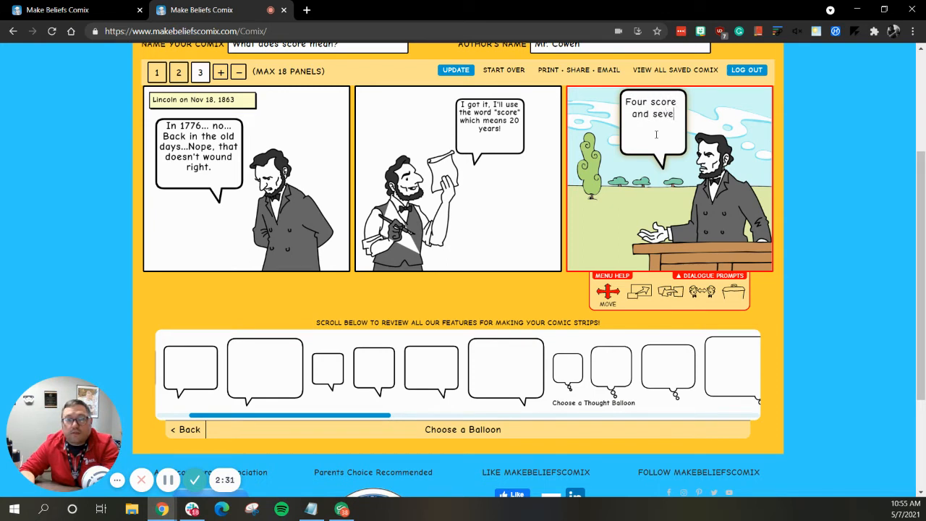
{"action": "type", "text": "n years ago."}
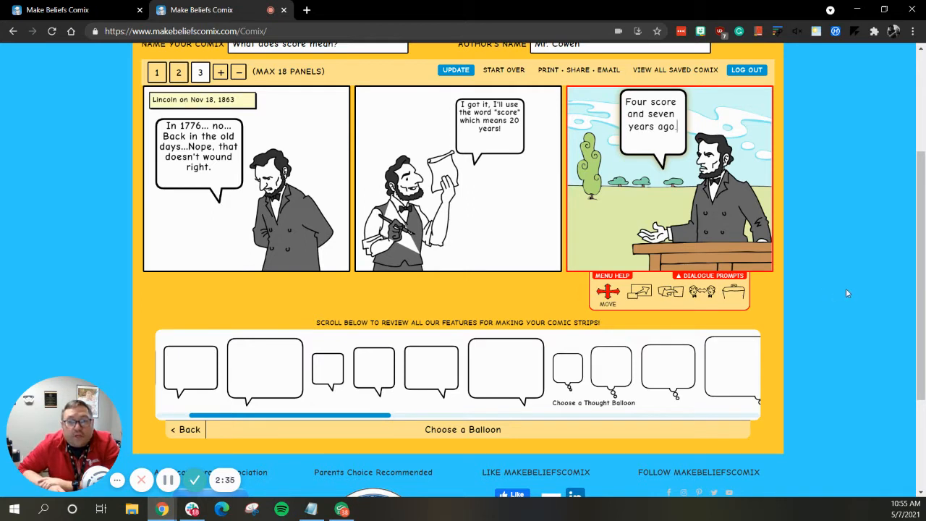
{"action": "left_click", "coordinate": [852, 254]}
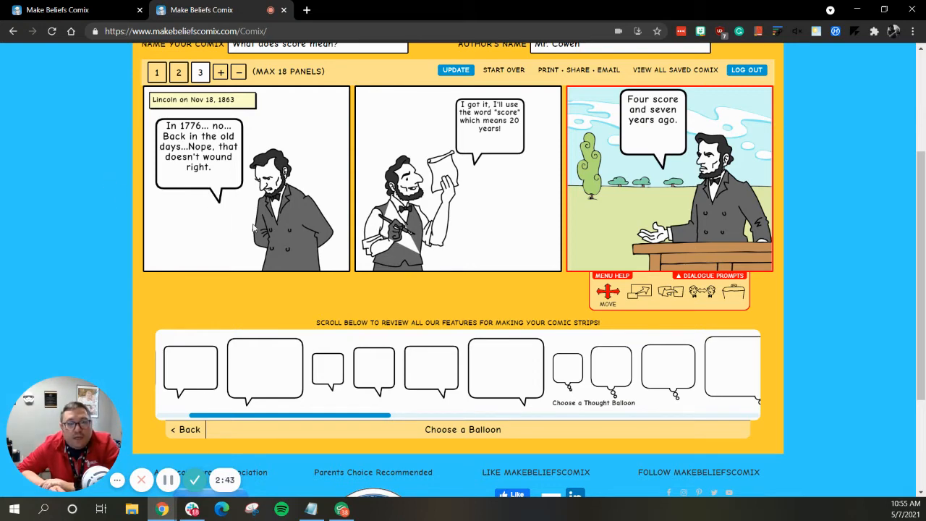
Open the comic's print, share and email page and update the saved comic online from there.
{"action": "scroll", "coordinate": [204, 289], "scroll_direction": "up", "scroll_amount": 1}
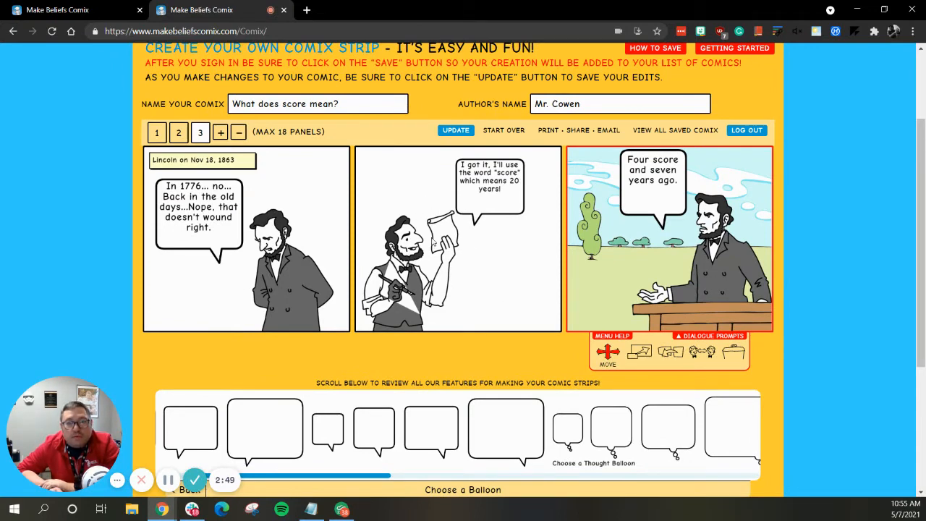
{"action": "scroll", "coordinate": [432, 244], "scroll_direction": "up", "scroll_amount": 1}
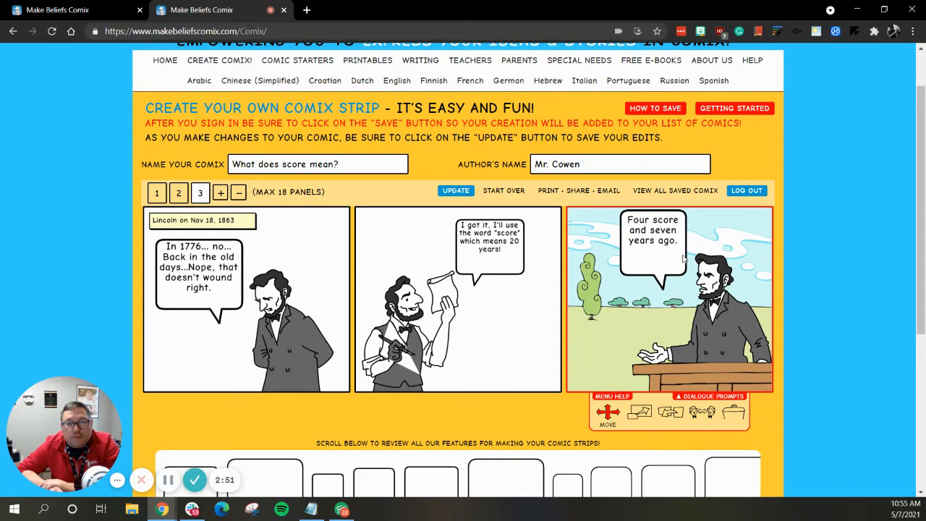
{"action": "left_click", "coordinate": [569, 191]}
{"action": "scroll", "coordinate": [434, 347], "scroll_direction": "down", "scroll_amount": 1}
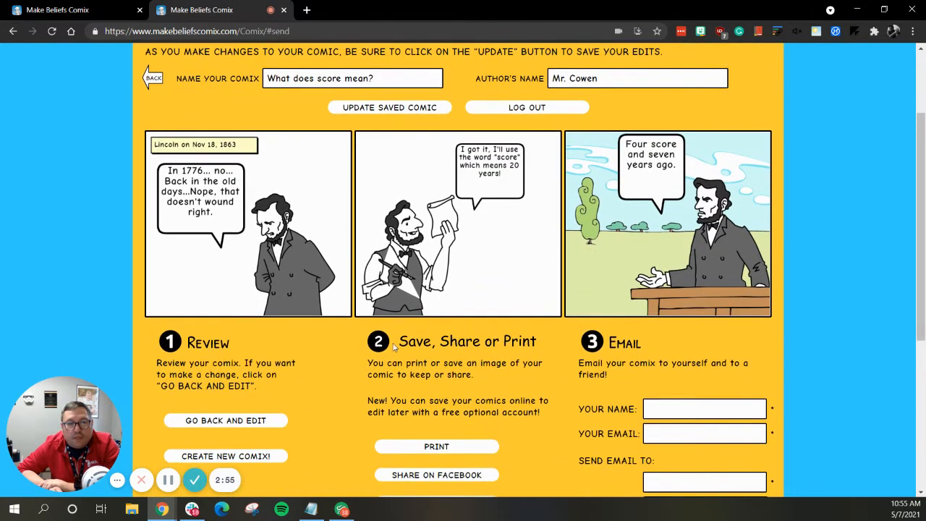
{"action": "scroll", "coordinate": [354, 375], "scroll_direction": "down", "scroll_amount": 1}
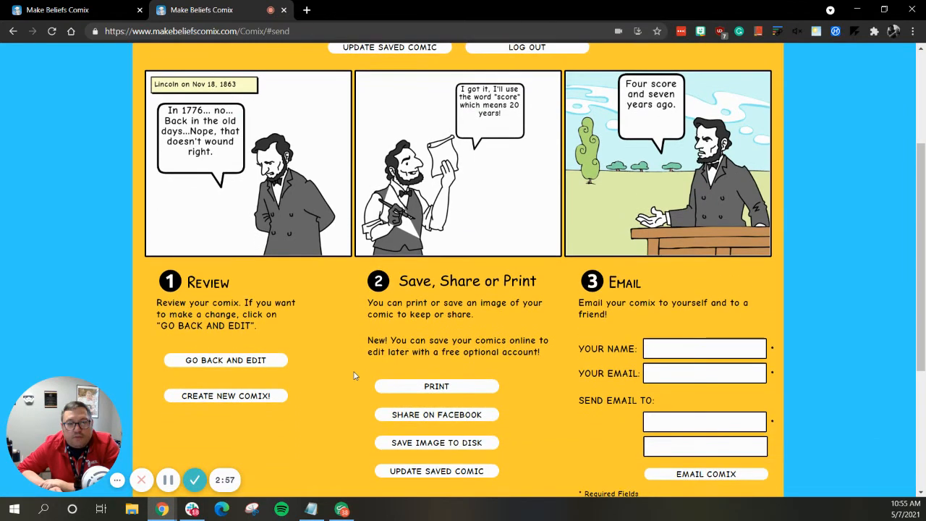
{"action": "scroll", "coordinate": [310, 382], "scroll_direction": "down", "scroll_amount": 1}
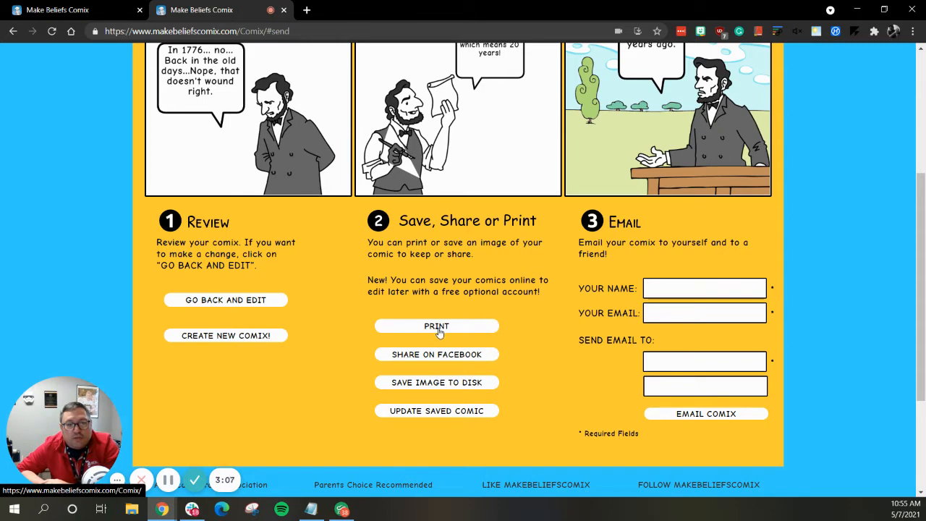
{"action": "scroll", "coordinate": [506, 367], "scroll_direction": "down", "scroll_amount": 1}
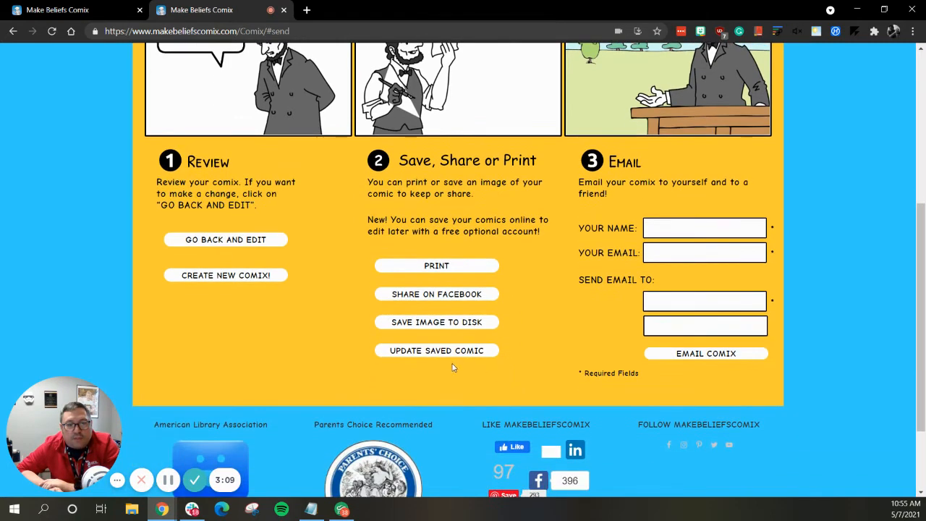
{"action": "left_click", "coordinate": [451, 351]}
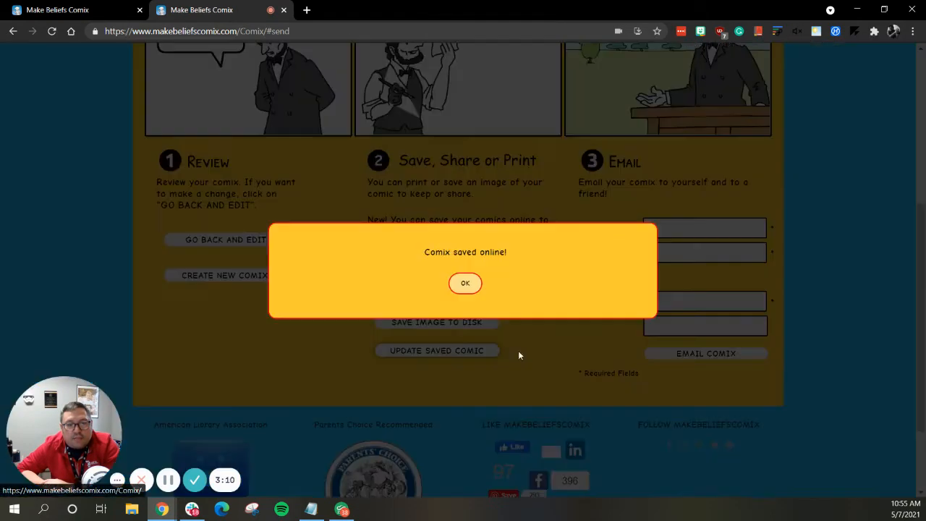
{"action": "left_click", "coordinate": [465, 290]}
Go to the site's home page, then open the Comic Starters page and look through its starter categories.
{"action": "scroll", "coordinate": [513, 291], "scroll_direction": "up", "scroll_amount": 5}
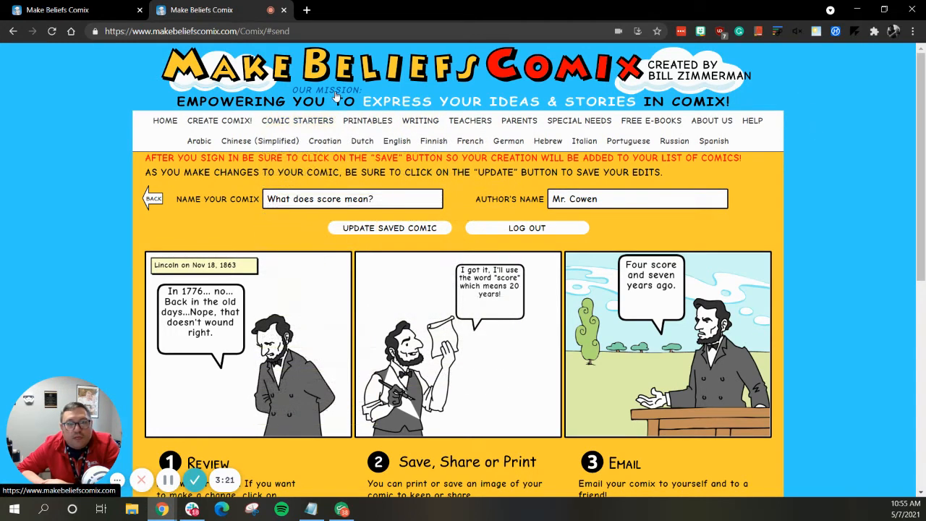
{"action": "left_click", "coordinate": [339, 79]}
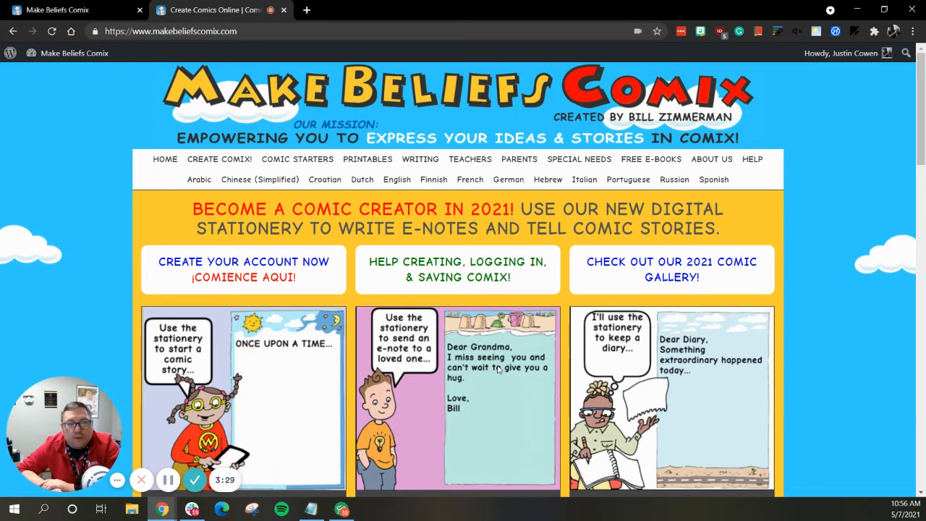
{"action": "scroll", "coordinate": [497, 368], "scroll_direction": "down", "scroll_amount": 1}
{"action": "mouse_move", "coordinate": [318, 95]}
{"action": "left_click", "coordinate": [319, 95]}
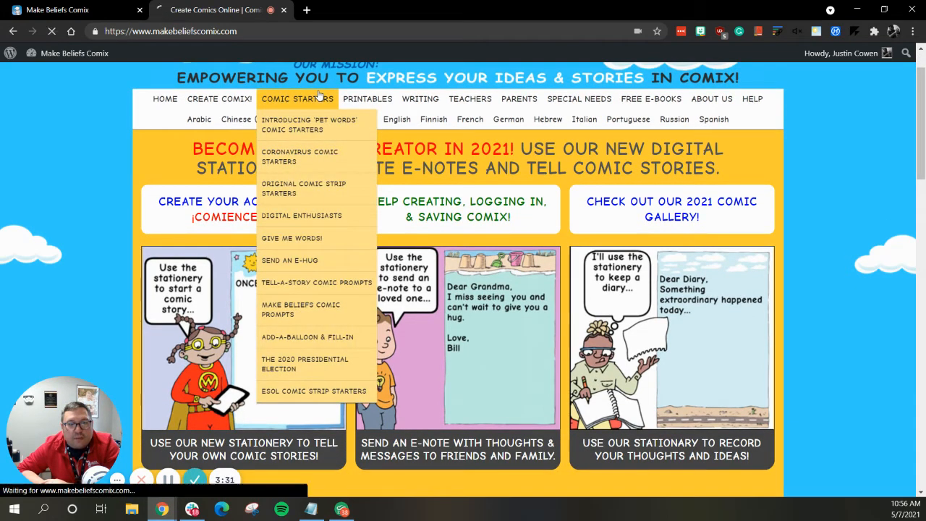
{"action": "scroll", "coordinate": [463, 312], "scroll_direction": "down", "scroll_amount": 2}
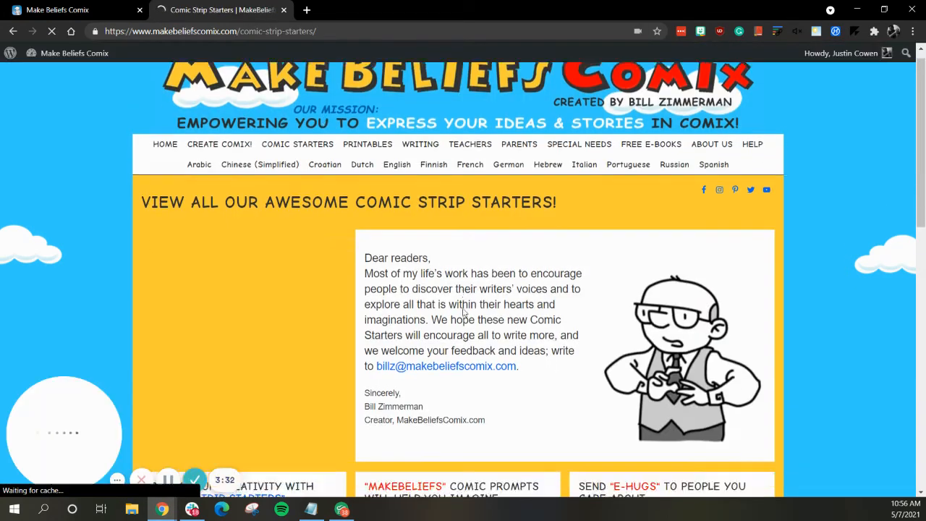
{"action": "scroll", "coordinate": [463, 310], "scroll_direction": "down", "scroll_amount": 2}
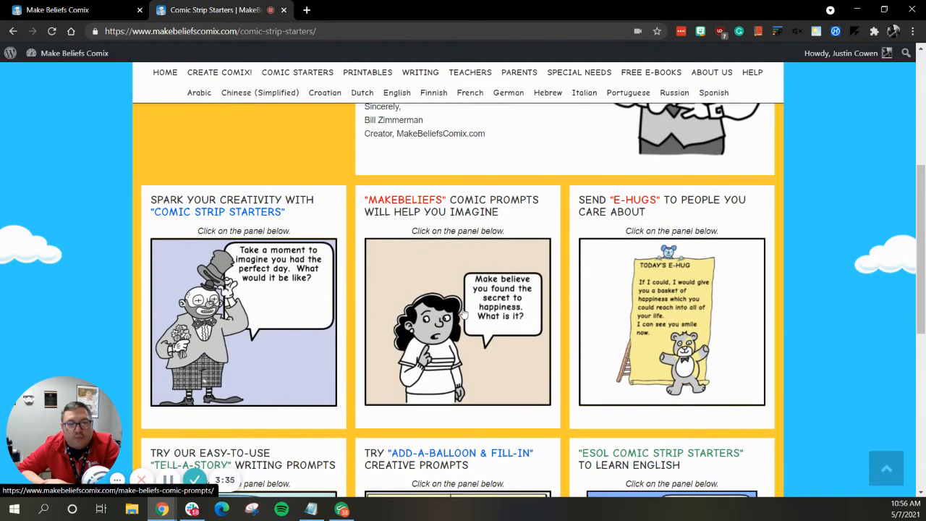
{"action": "scroll", "coordinate": [463, 314], "scroll_direction": "down", "scroll_amount": 3}
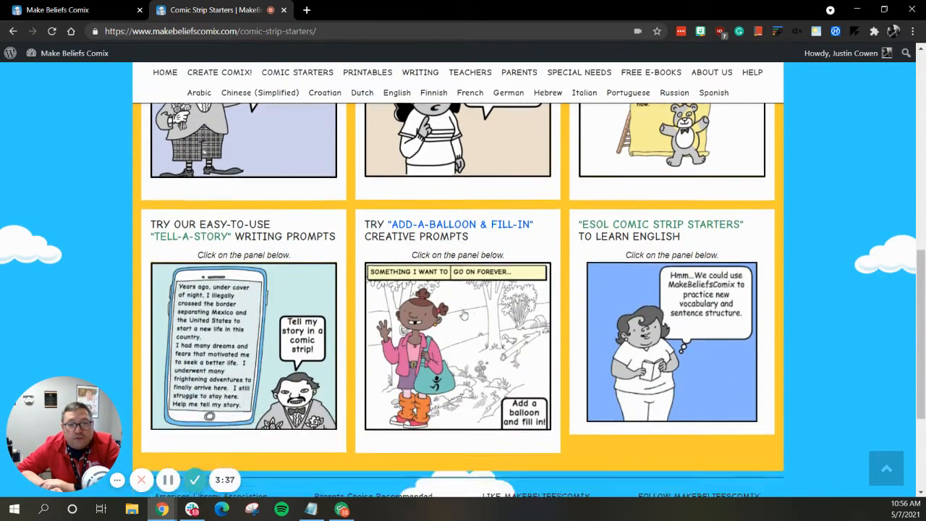
{"action": "scroll", "coordinate": [463, 314], "scroll_direction": "down", "scroll_amount": 1}
{"action": "scroll", "coordinate": [464, 314], "scroll_direction": "up", "scroll_amount": 8}
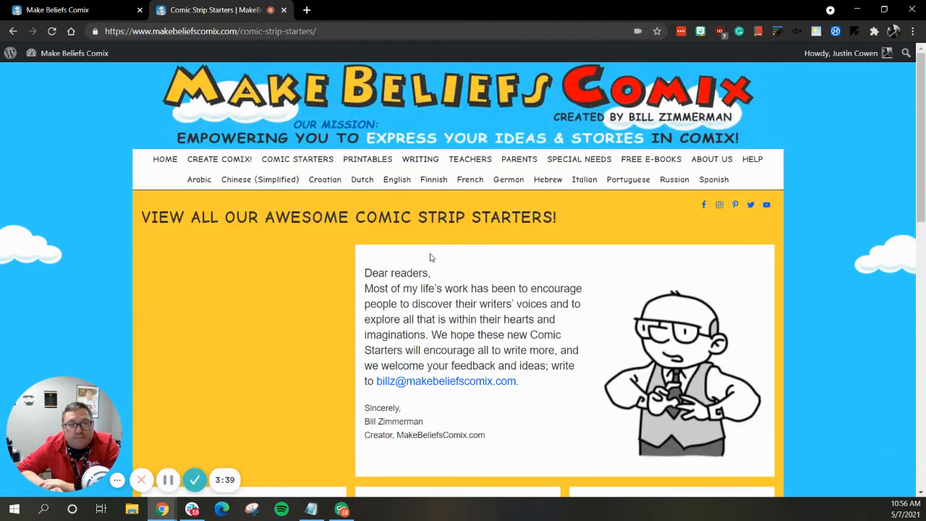
Return to the home page and open the classroom help page from the owl teacher feature.
{"action": "left_click", "coordinate": [353, 92]}
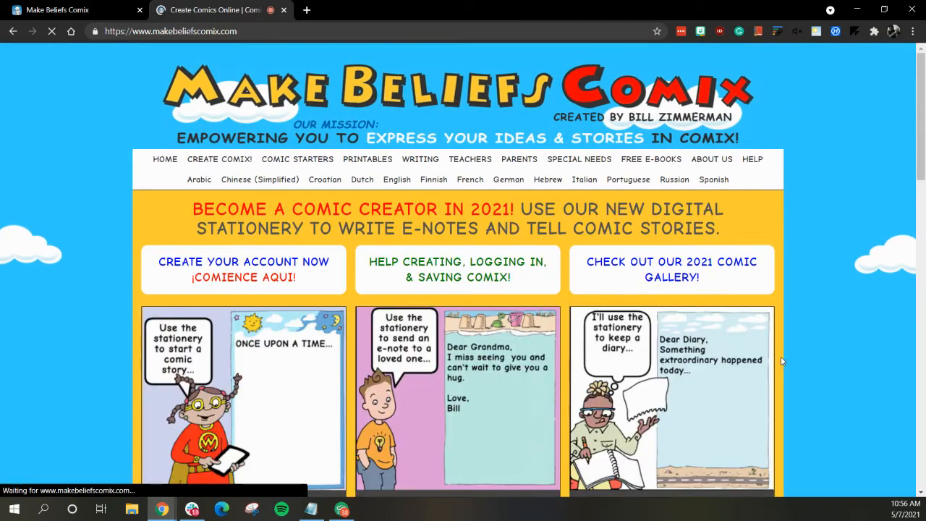
{"action": "scroll", "coordinate": [781, 359], "scroll_direction": "down", "scroll_amount": 3}
{"action": "scroll", "coordinate": [781, 362], "scroll_direction": "down", "scroll_amount": 8}
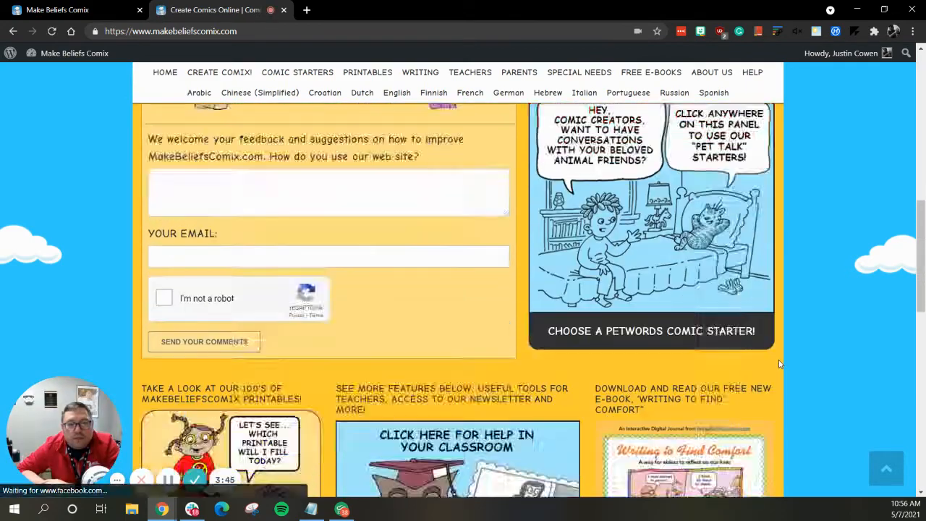
{"action": "scroll", "coordinate": [778, 364], "scroll_direction": "down", "scroll_amount": 2}
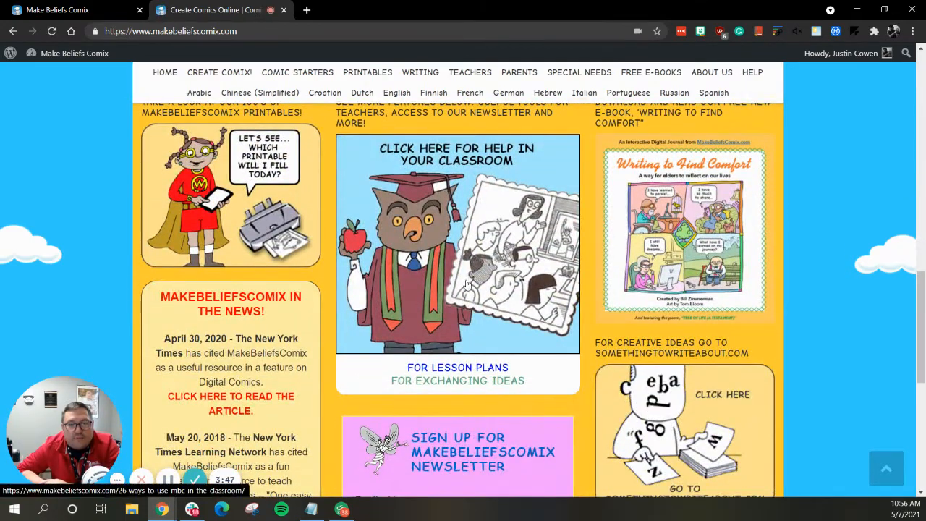
{"action": "scroll", "coordinate": [464, 291], "scroll_direction": "down", "scroll_amount": 8}
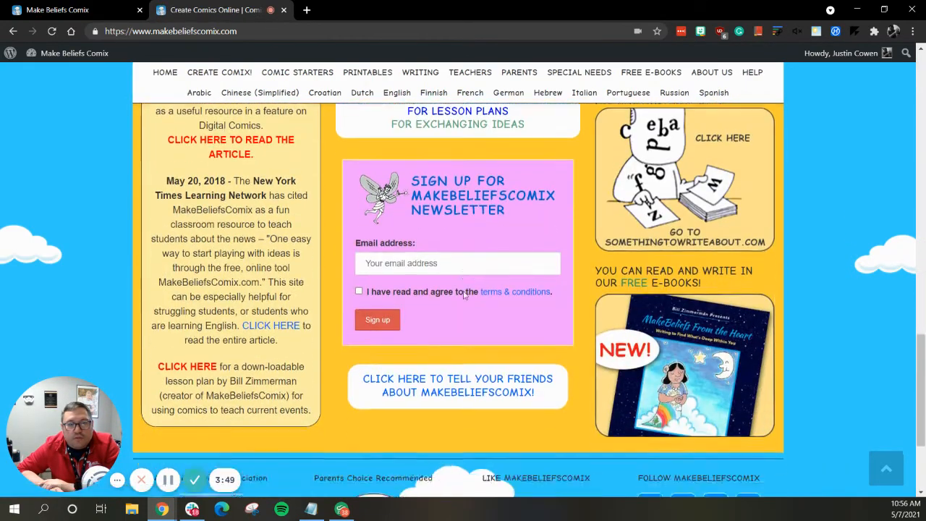
{"action": "scroll", "coordinate": [465, 281], "scroll_direction": "up", "scroll_amount": 3}
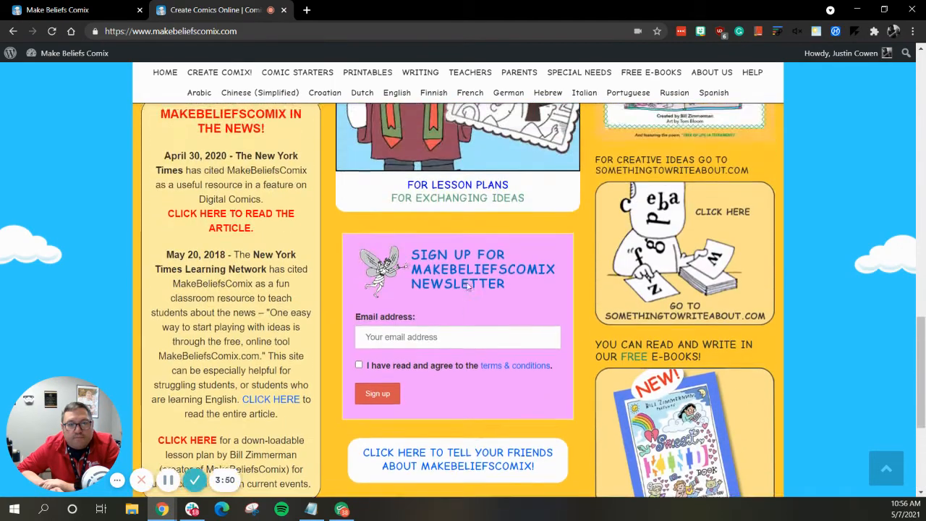
{"action": "left_click", "coordinate": [471, 165]}
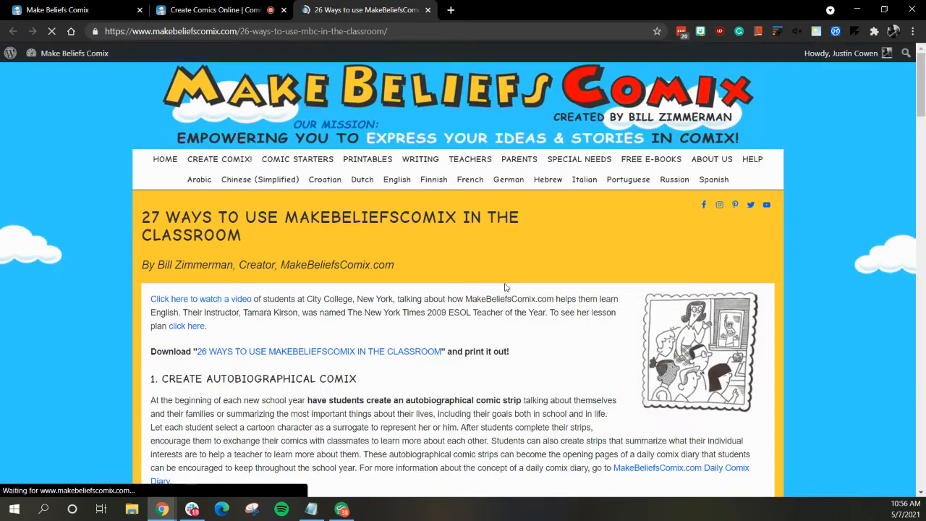
Read through the numbered classroom ideas as far as the introduction to creative writing and daily comix diaries.
{"action": "scroll", "coordinate": [502, 313], "scroll_direction": "down", "scroll_amount": 1}
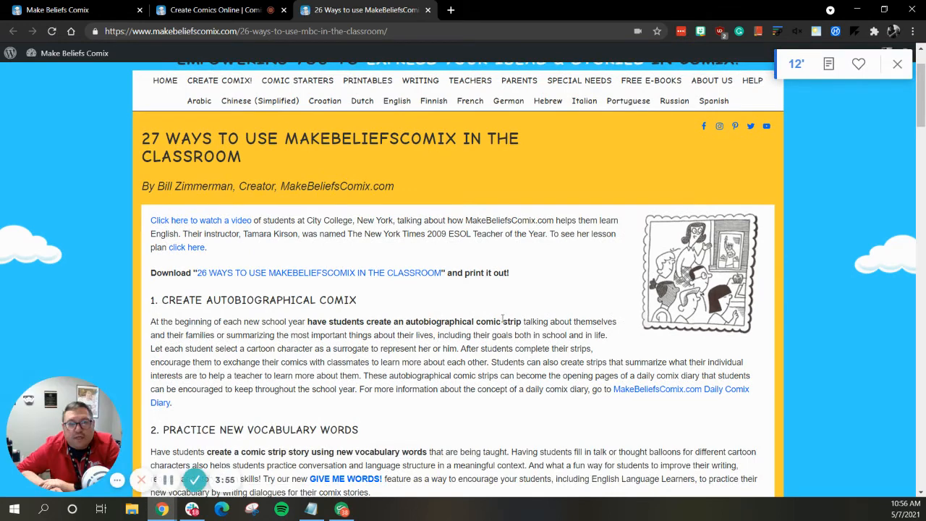
{"action": "scroll", "coordinate": [504, 321], "scroll_direction": "down", "scroll_amount": 2}
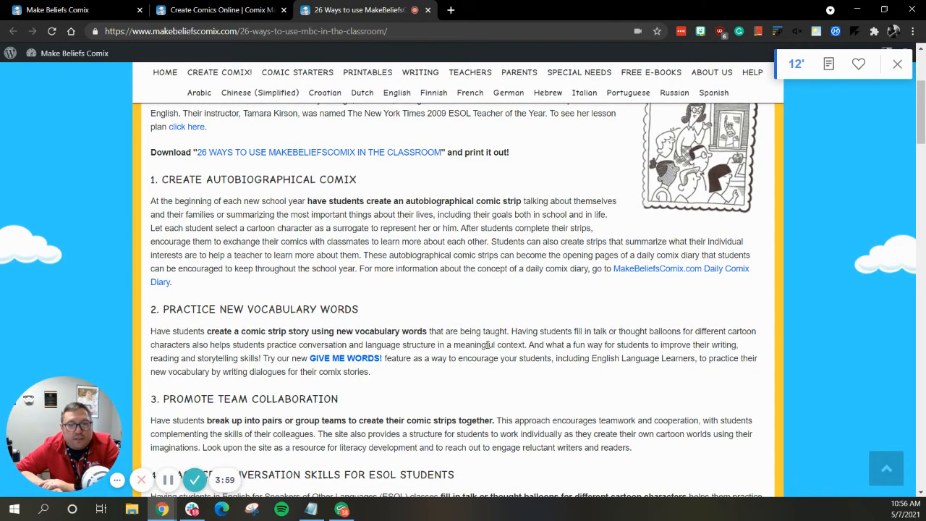
{"action": "scroll", "coordinate": [485, 375], "scroll_direction": "down", "scroll_amount": 3}
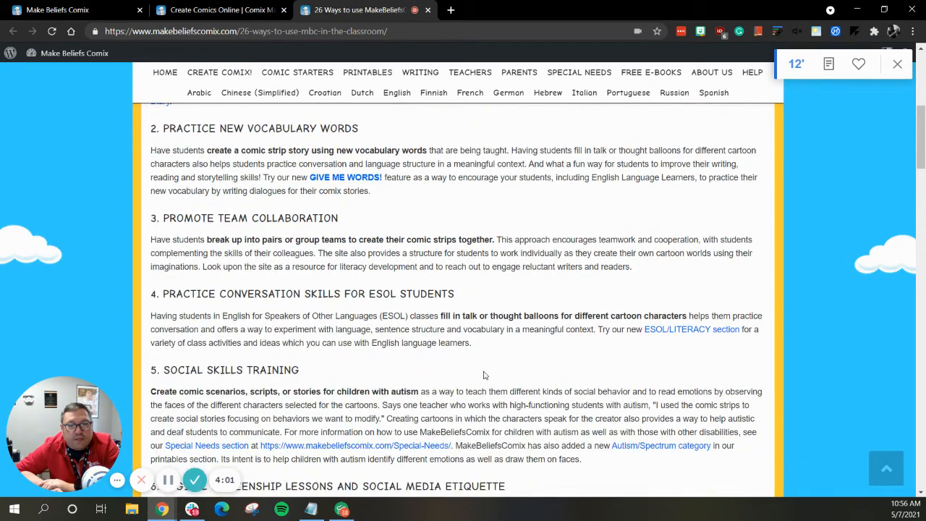
{"action": "scroll", "coordinate": [484, 375], "scroll_direction": "down", "scroll_amount": 2}
{"action": "scroll", "coordinate": [486, 368], "scroll_direction": "down", "scroll_amount": 4}
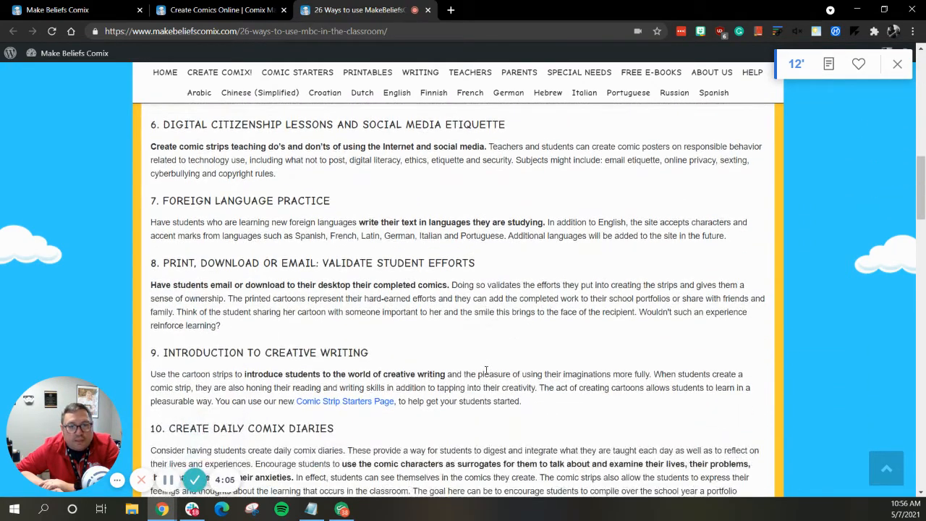
{"action": "scroll", "coordinate": [486, 369], "scroll_direction": "down", "scroll_amount": 2}
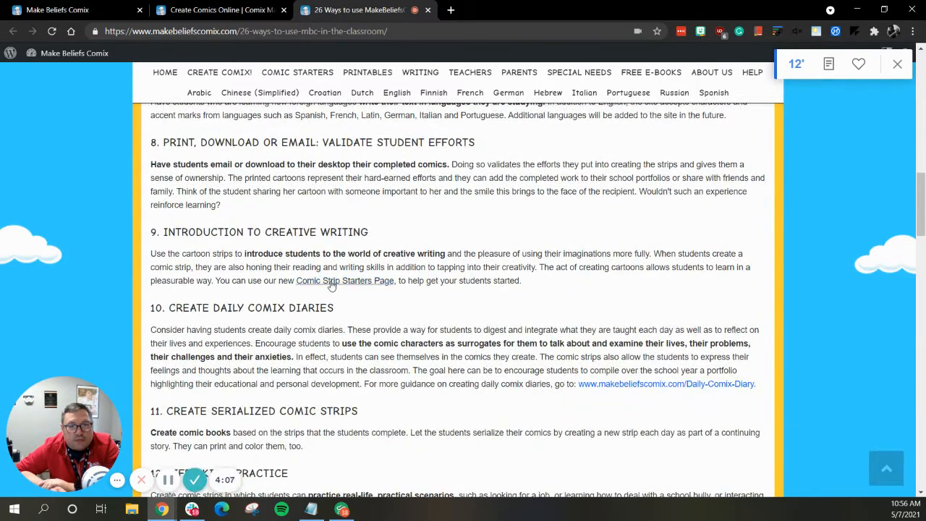
Open the Comic Strip Starters Page linked in the creative writing idea and look over its prompt categories.
{"action": "left_click", "coordinate": [332, 282]}
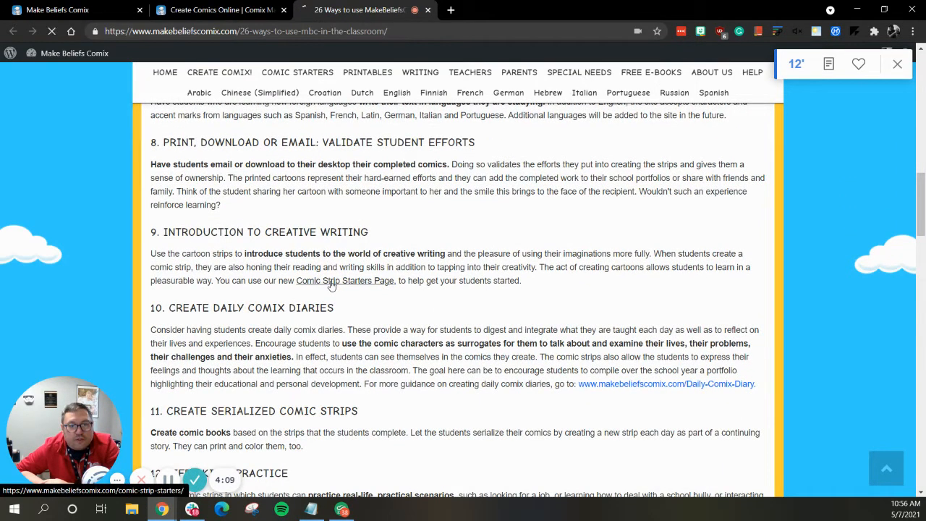
{"action": "scroll", "coordinate": [446, 284], "scroll_direction": "down", "scroll_amount": 6}
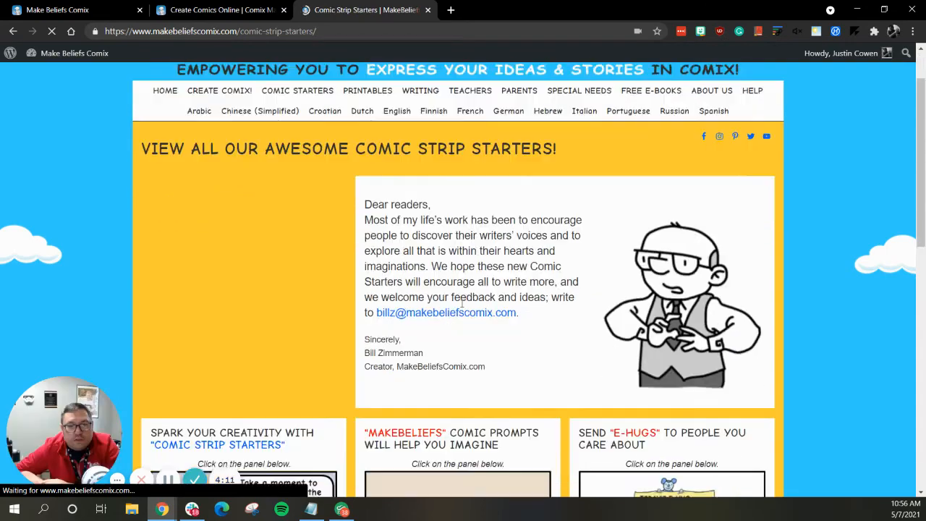
{"action": "scroll", "coordinate": [461, 307], "scroll_direction": "down", "scroll_amount": 2}
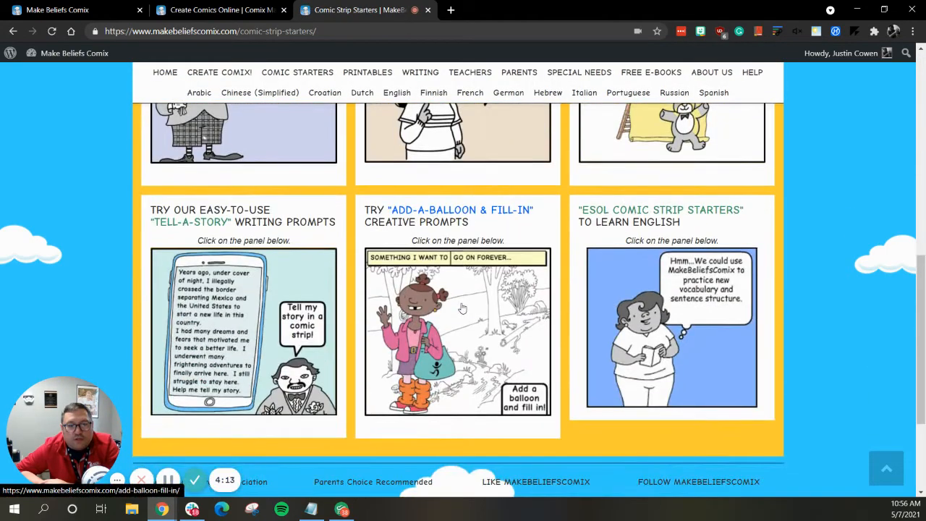
{"action": "scroll", "coordinate": [461, 307], "scroll_direction": "up", "scroll_amount": 2}
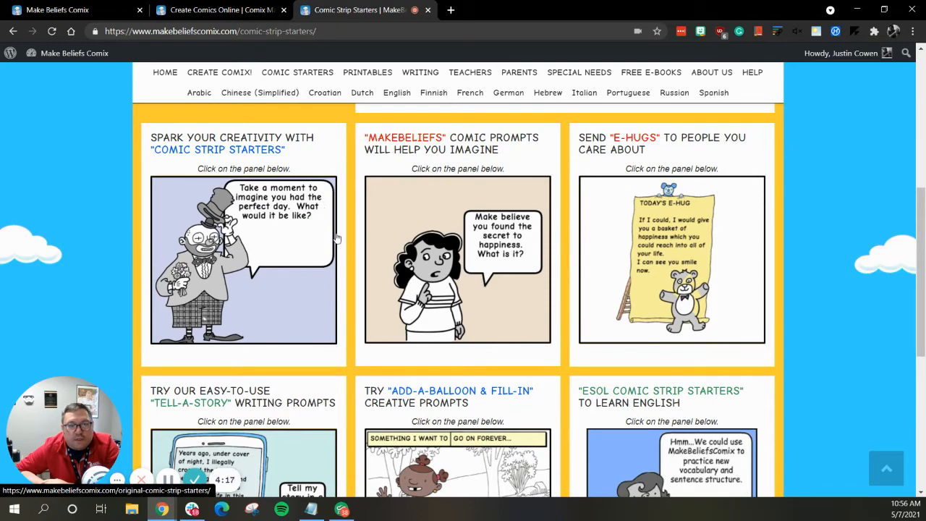
Open the "Comic Strip Starters" collection featuring the perfect-day prompt and browse all of its starter panels.
{"action": "left_click", "coordinate": [307, 239]}
{"action": "scroll", "coordinate": [420, 304], "scroll_direction": "down", "scroll_amount": 7}
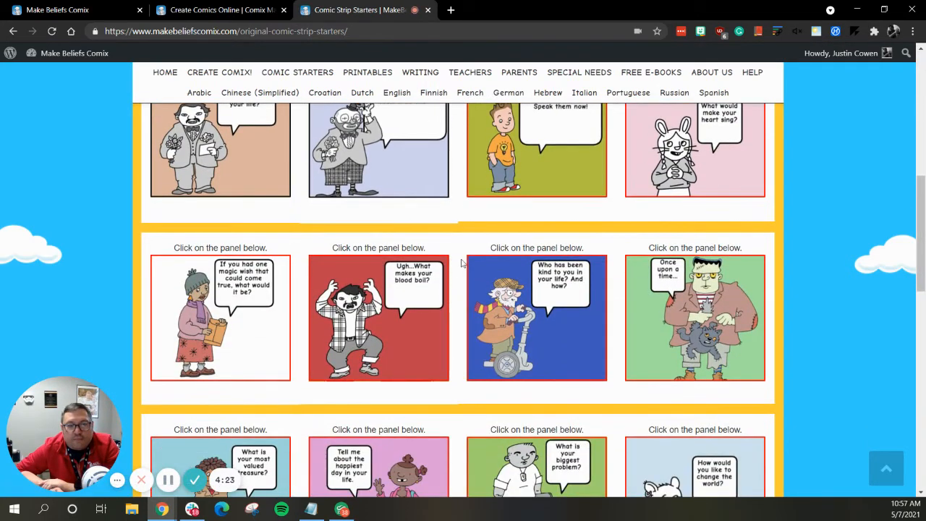
{"action": "scroll", "coordinate": [462, 282], "scroll_direction": "down", "scroll_amount": 2}
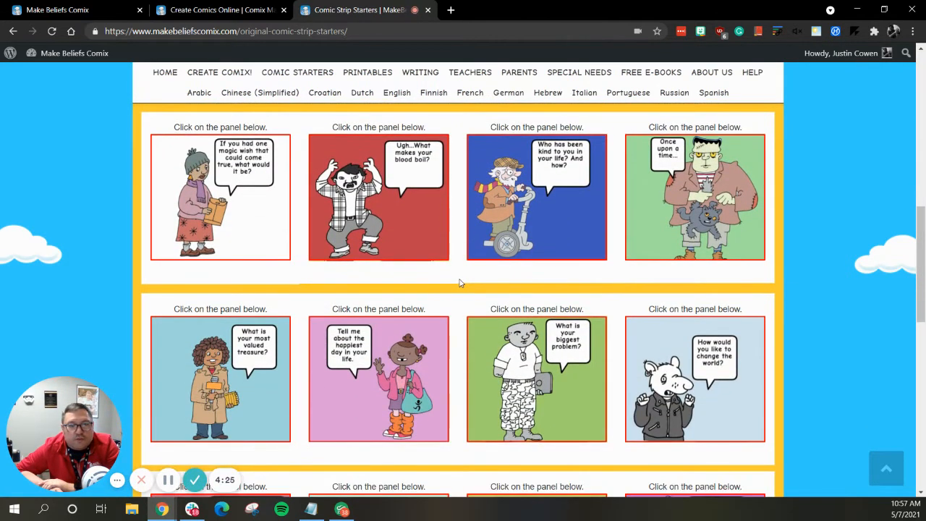
{"action": "scroll", "coordinate": [468, 279], "scroll_direction": "down", "scroll_amount": 2}
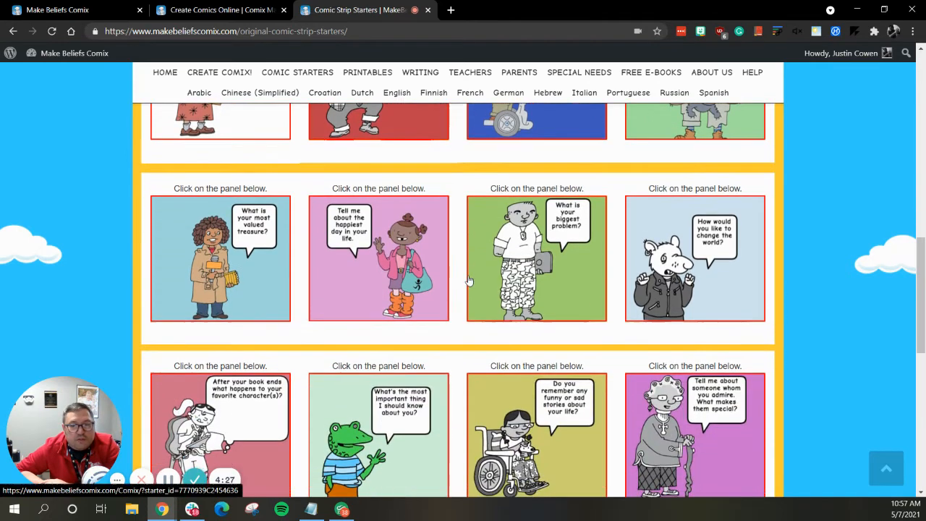
{"action": "scroll", "coordinate": [468, 279], "scroll_direction": "down", "scroll_amount": 2}
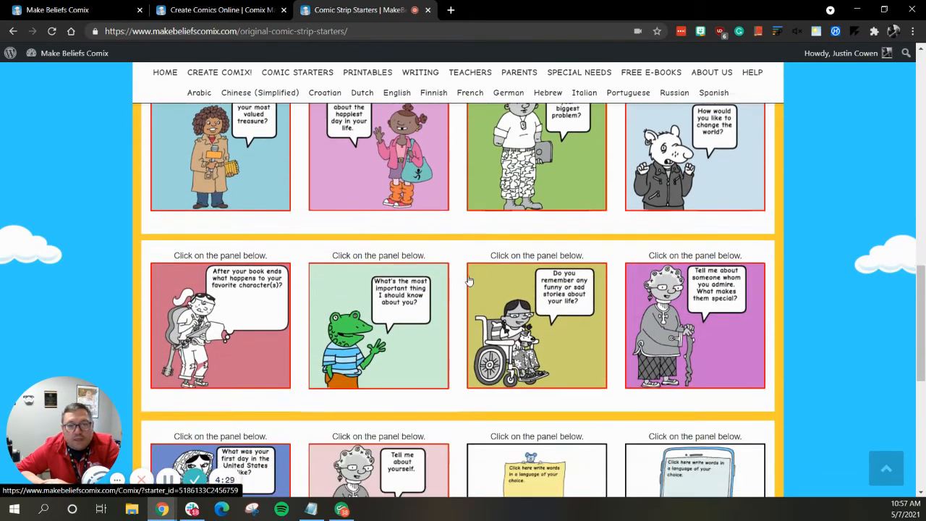
{"action": "scroll", "coordinate": [467, 279], "scroll_direction": "down", "scroll_amount": 2}
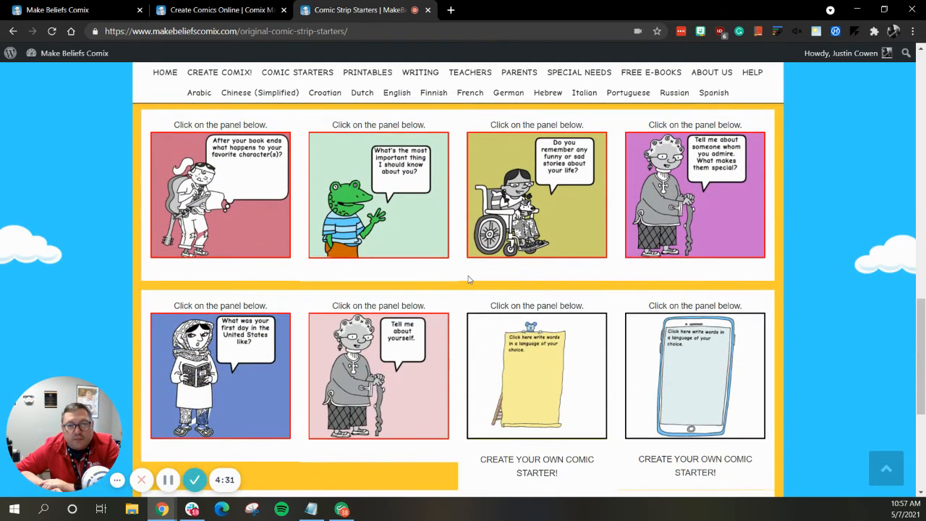
{"action": "scroll", "coordinate": [468, 279], "scroll_direction": "up", "scroll_amount": 20}
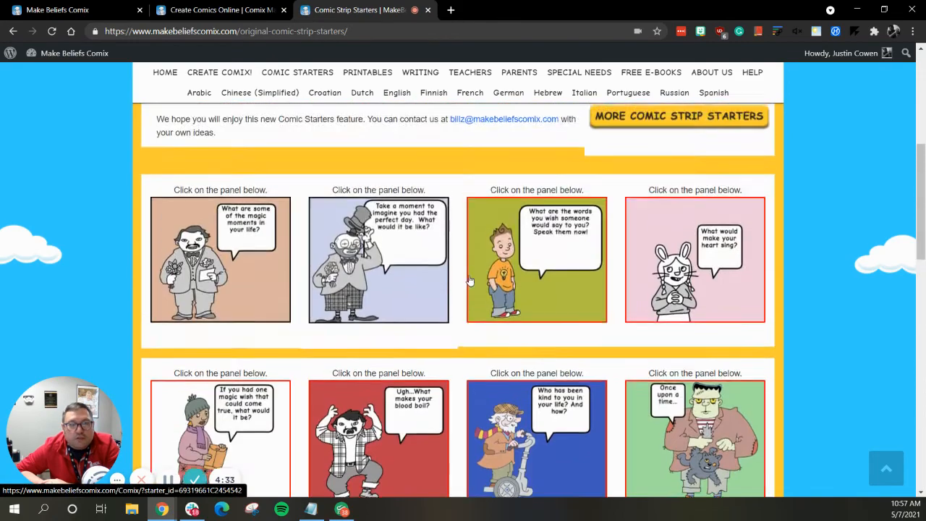